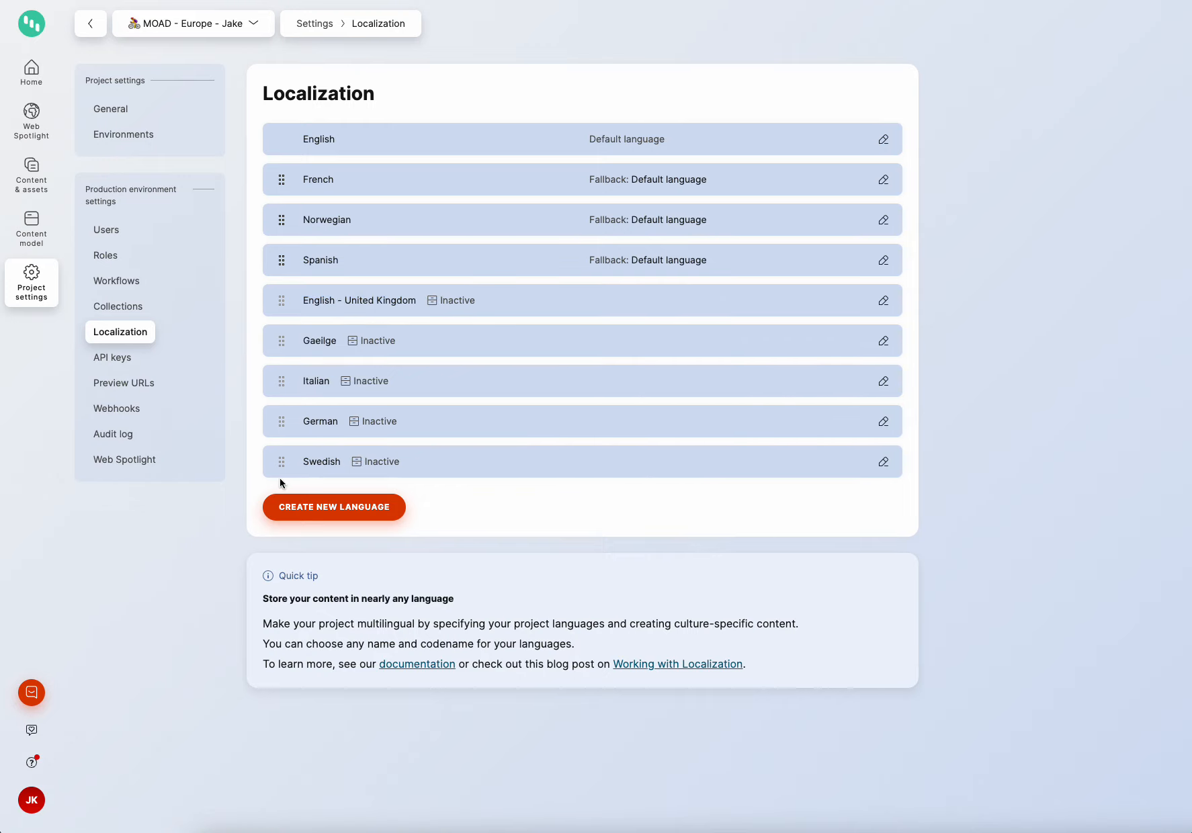
# View the form for creating a new project language and cancel it without saving
pyautogui.click(339, 514)
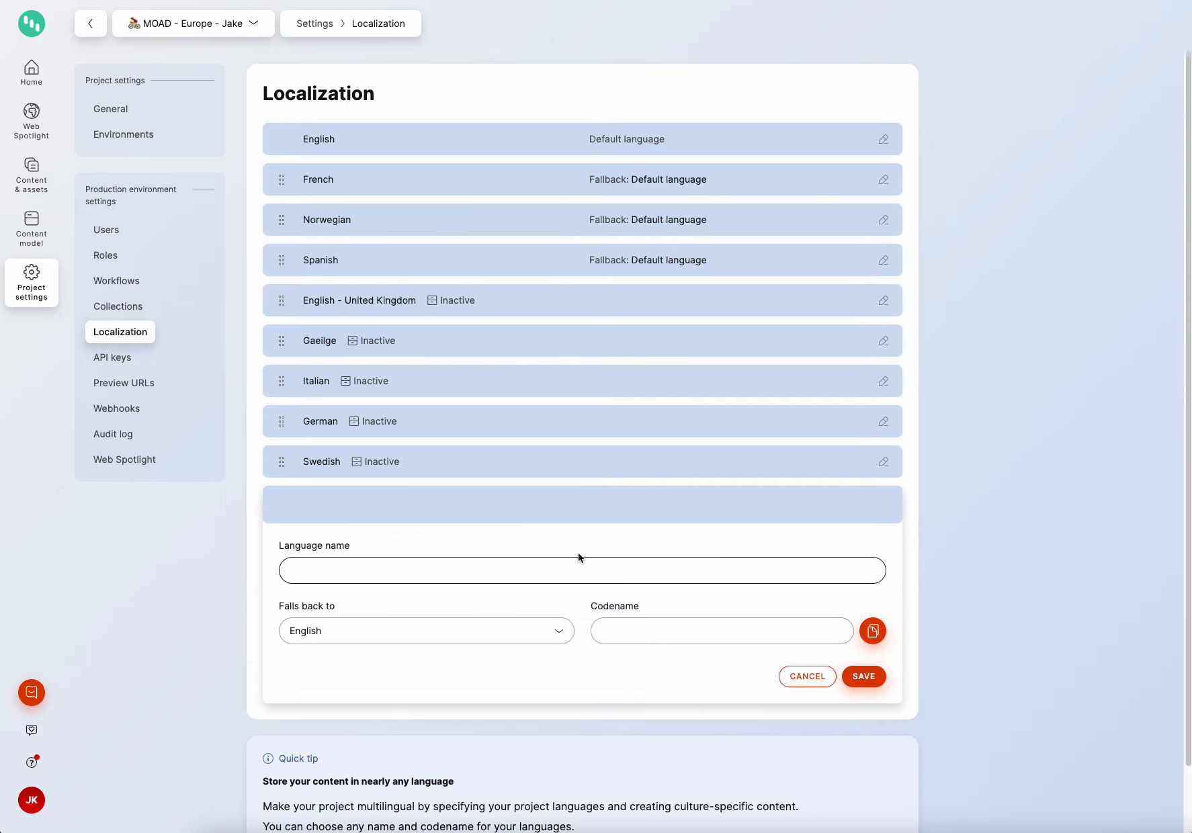
pyautogui.click(805, 676)
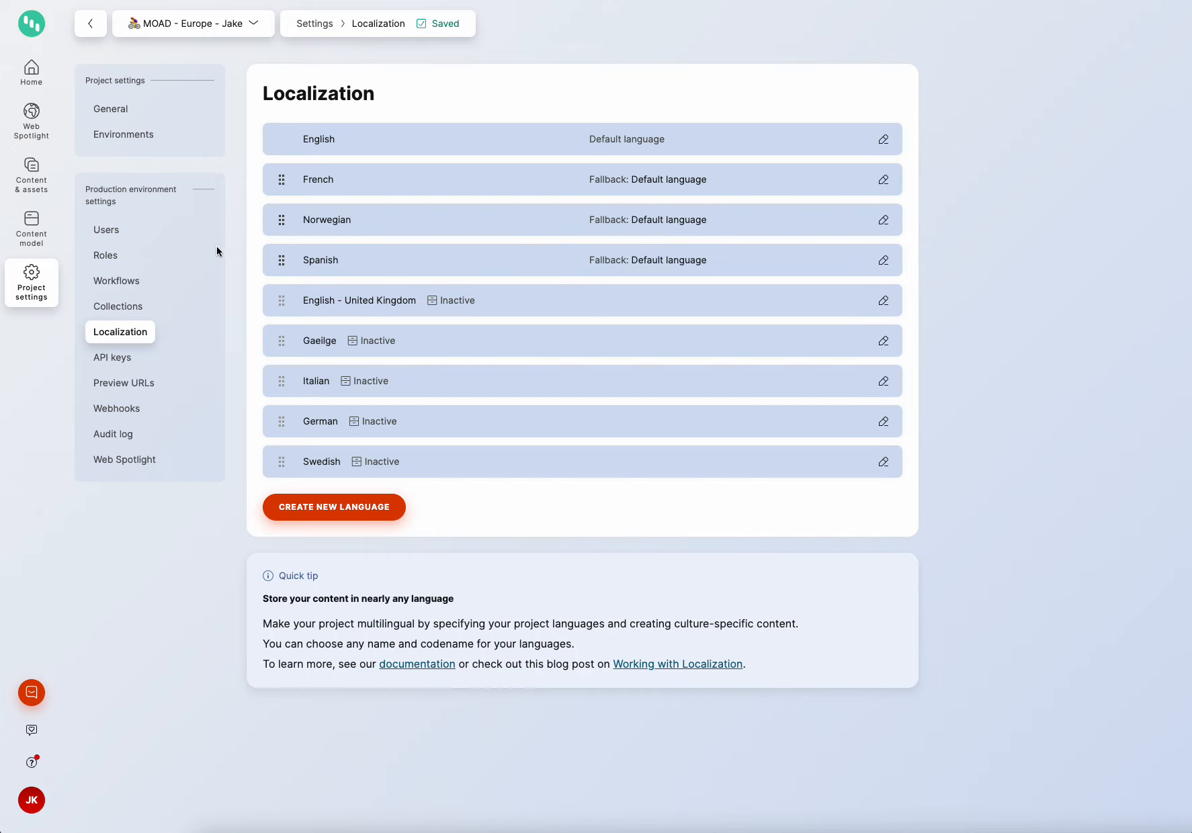
# Create a new content item of type Page in the Global content collection with the default workflow
pyautogui.click(29, 186)
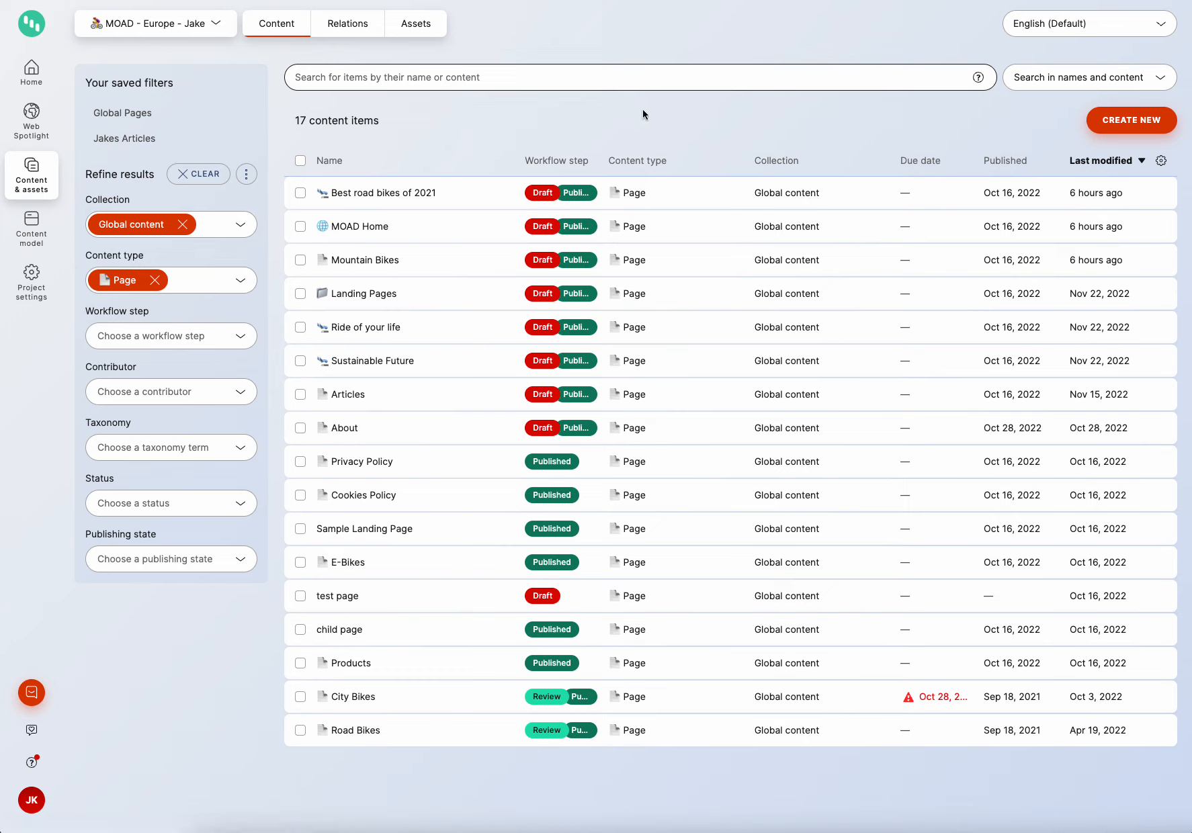
pyautogui.click(1110, 128)
pyautogui.click(1128, 119)
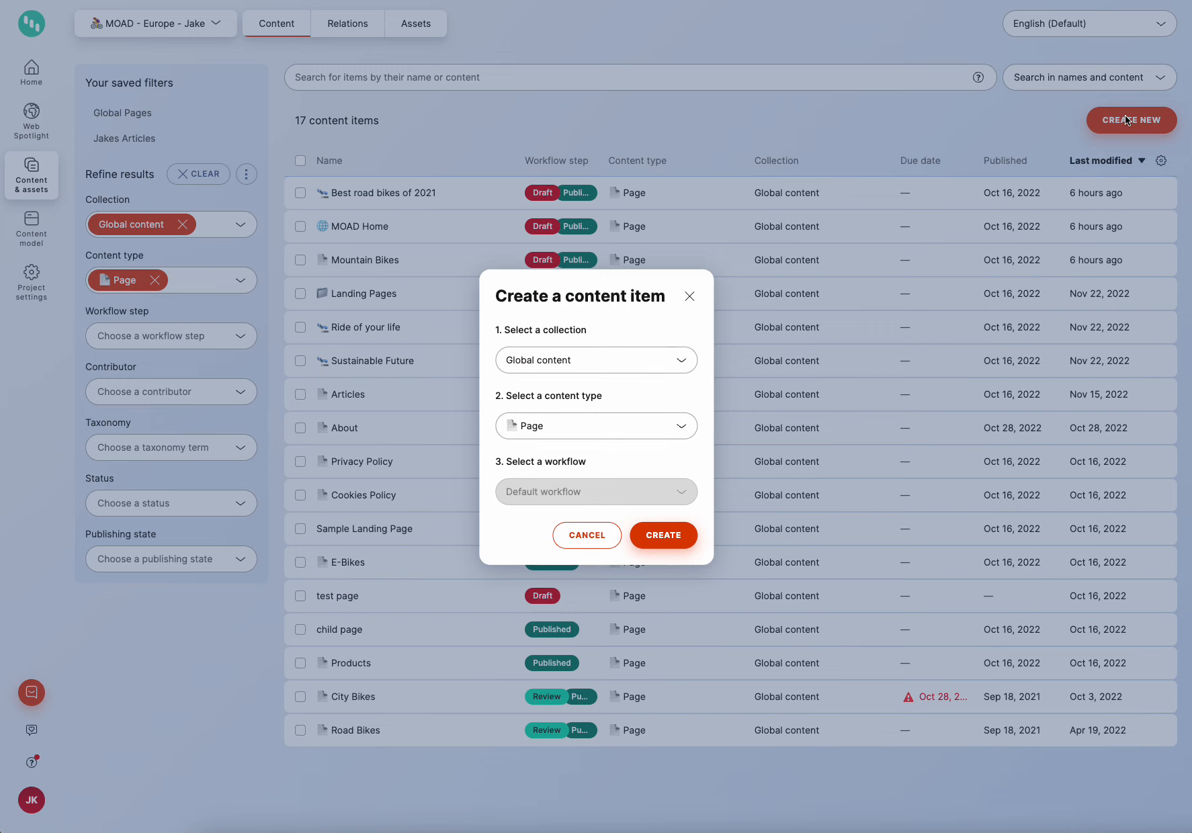
pyautogui.click(651, 538)
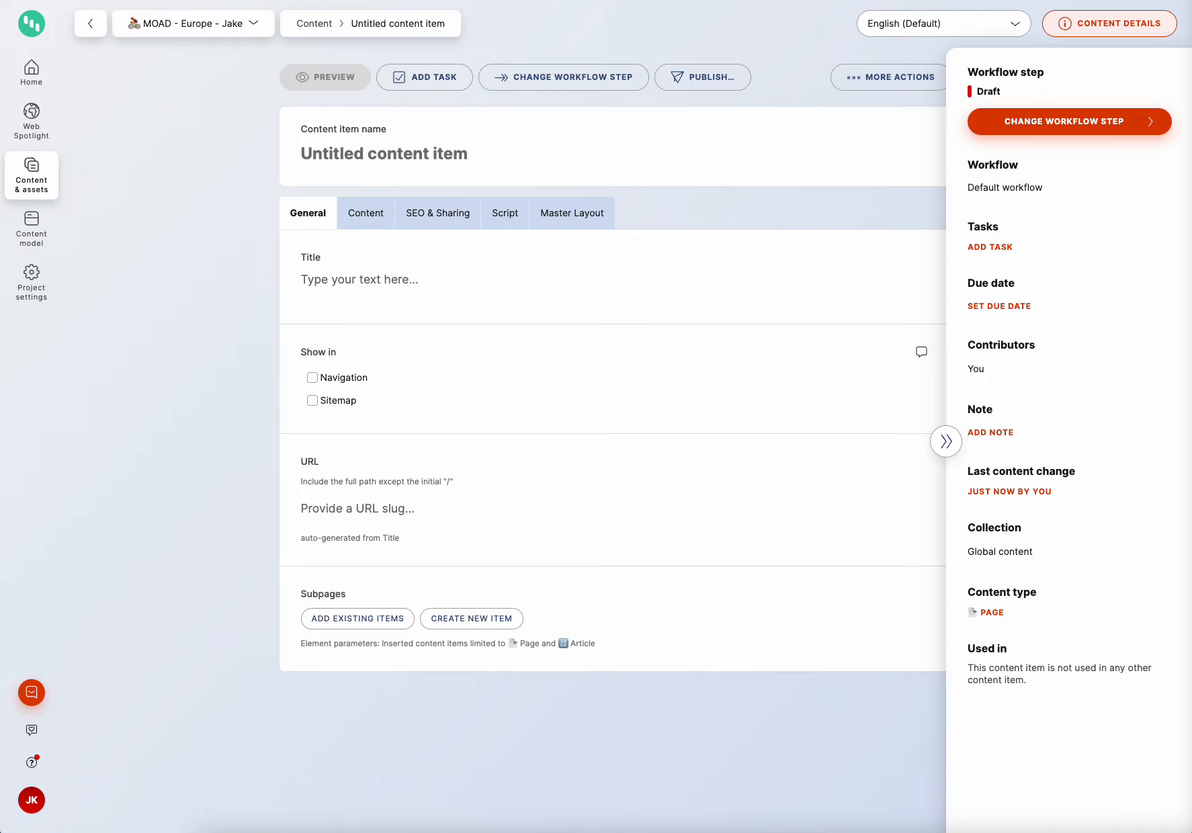
# Enter "Interesting Facts" as both the content item name and the title
pyautogui.click(410, 150)
pyautogui.write('Interesting Facts')
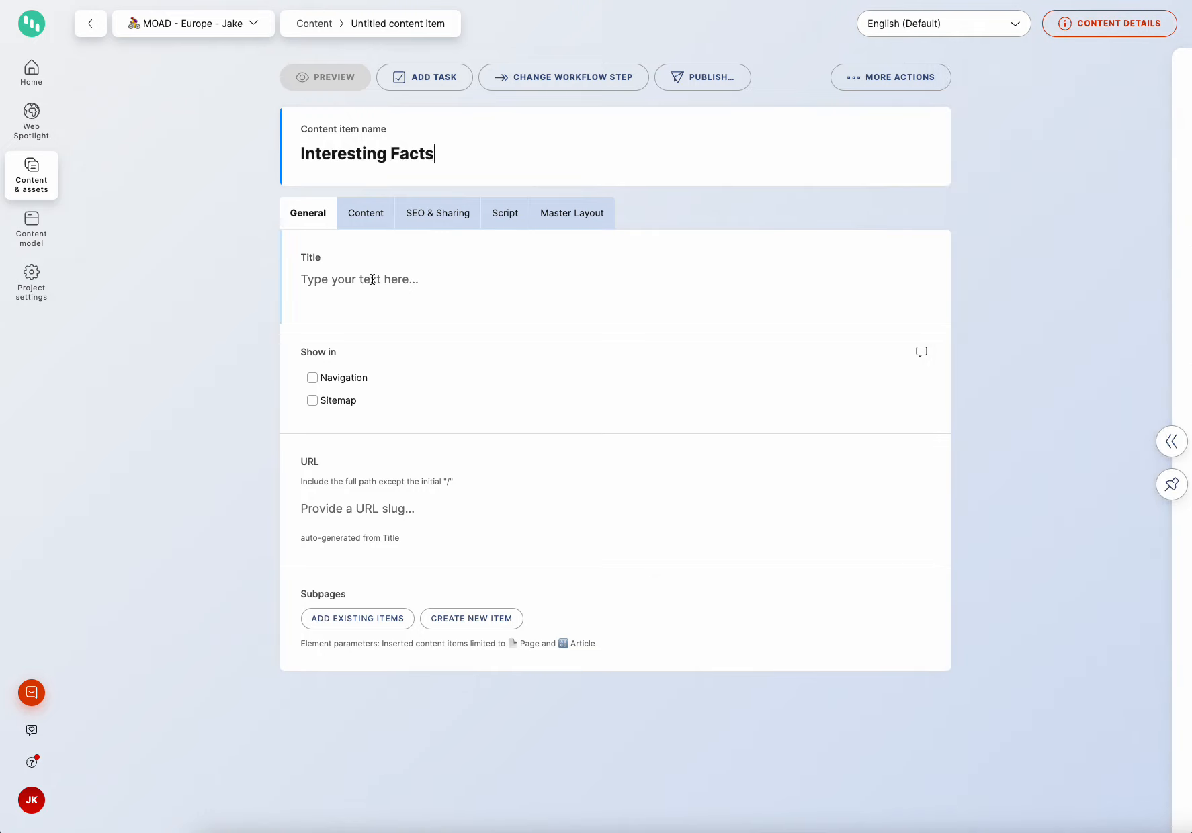
pyautogui.click(372, 279)
pyautogui.write('Interesting Facts')
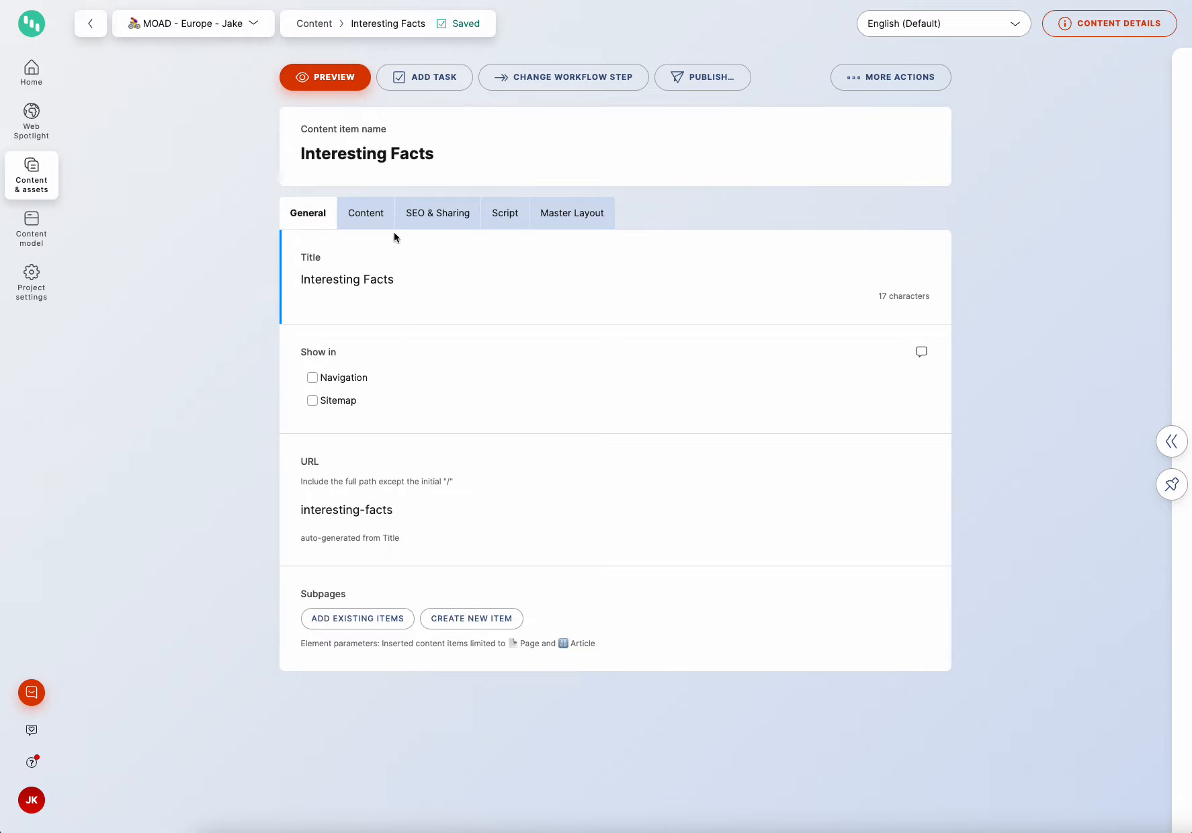
# Fill the page's content with seven English fact paragraphs, from the eight mph speeding conviction to cotton candy being invented by a dentist
pyautogui.click(377, 224)
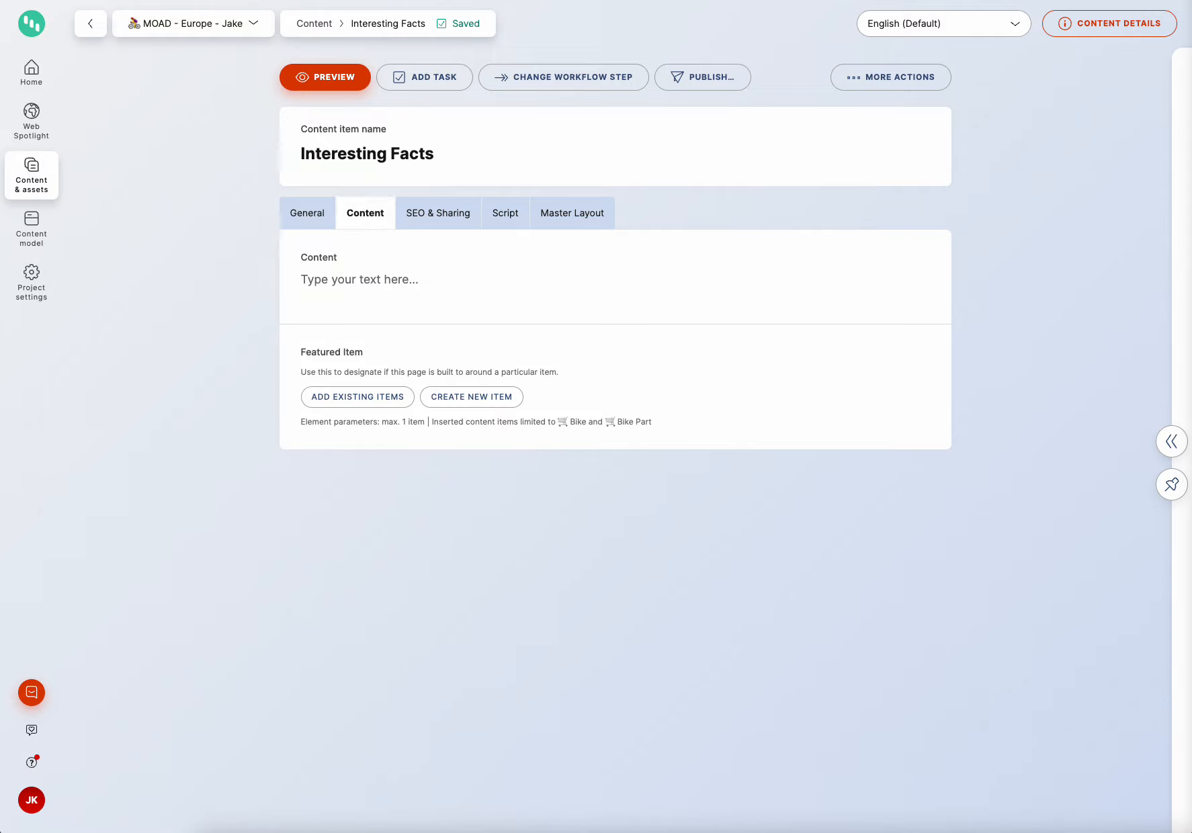
pyautogui.click(374, 280)
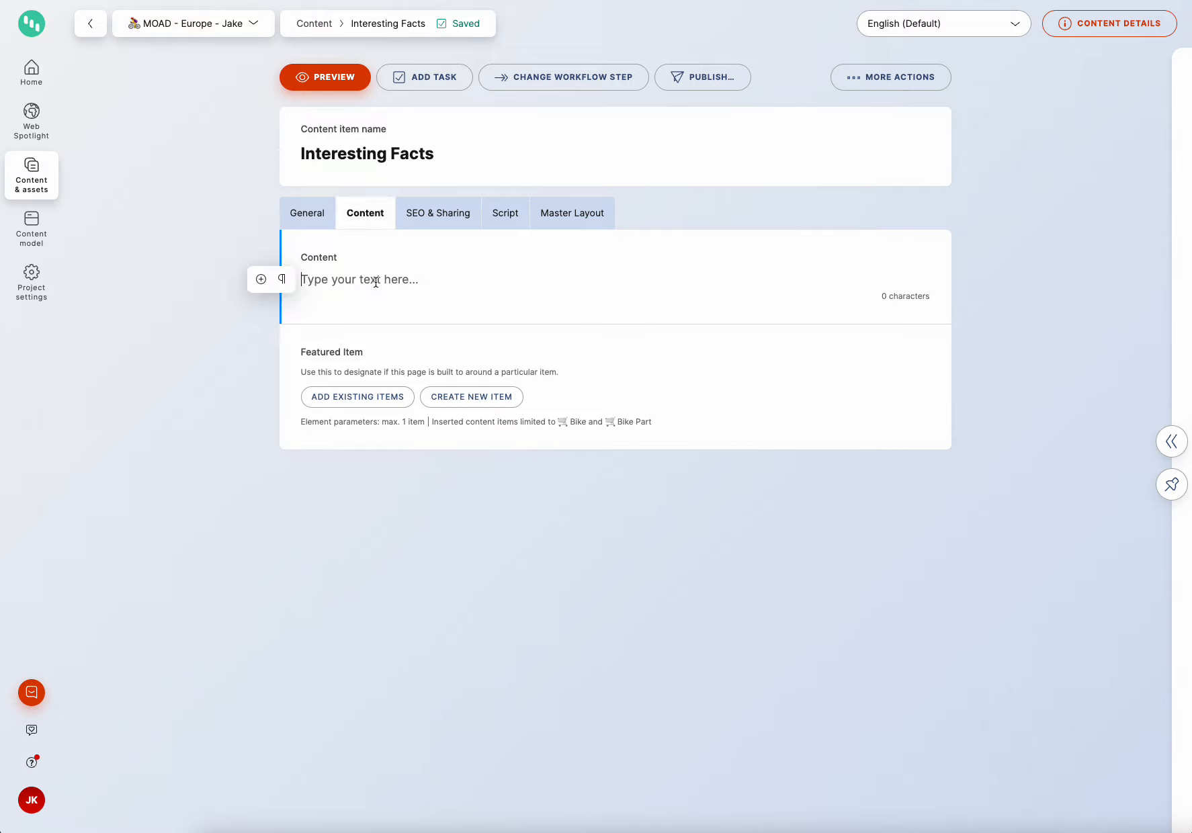
pyautogui.write('The first person convicted of speeding was going eight mph The severed head of a sea slug can grow a whole new body Some sea snakes can breathe through their skin Pineapple works as a natural meat tenderizer You lose up to 30 percent of your taste buds during flight Only two mammals like spicy food: humans and the tree shrew Cotton candy was invented by a dentist')
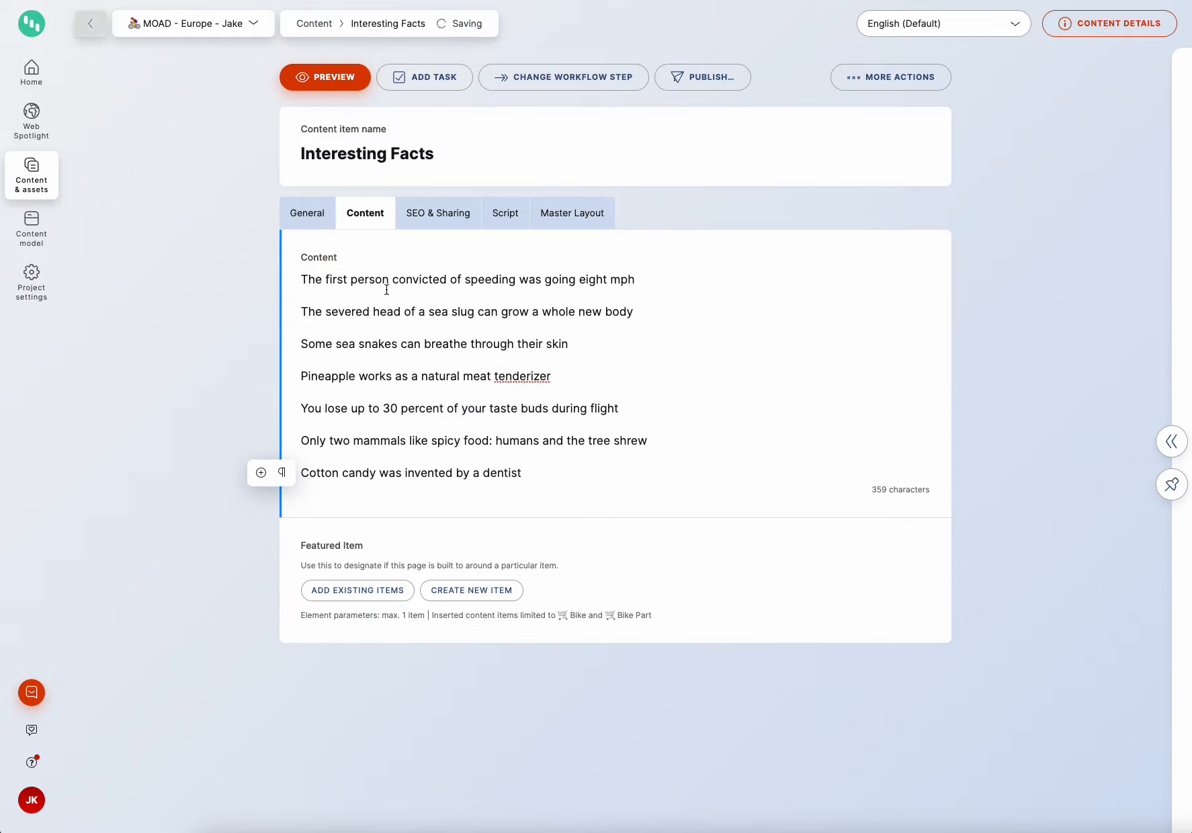
# Search the content items for "facts", switch the language to French and open Interesting Facts to create its French variant
pyautogui.click(46, 193)
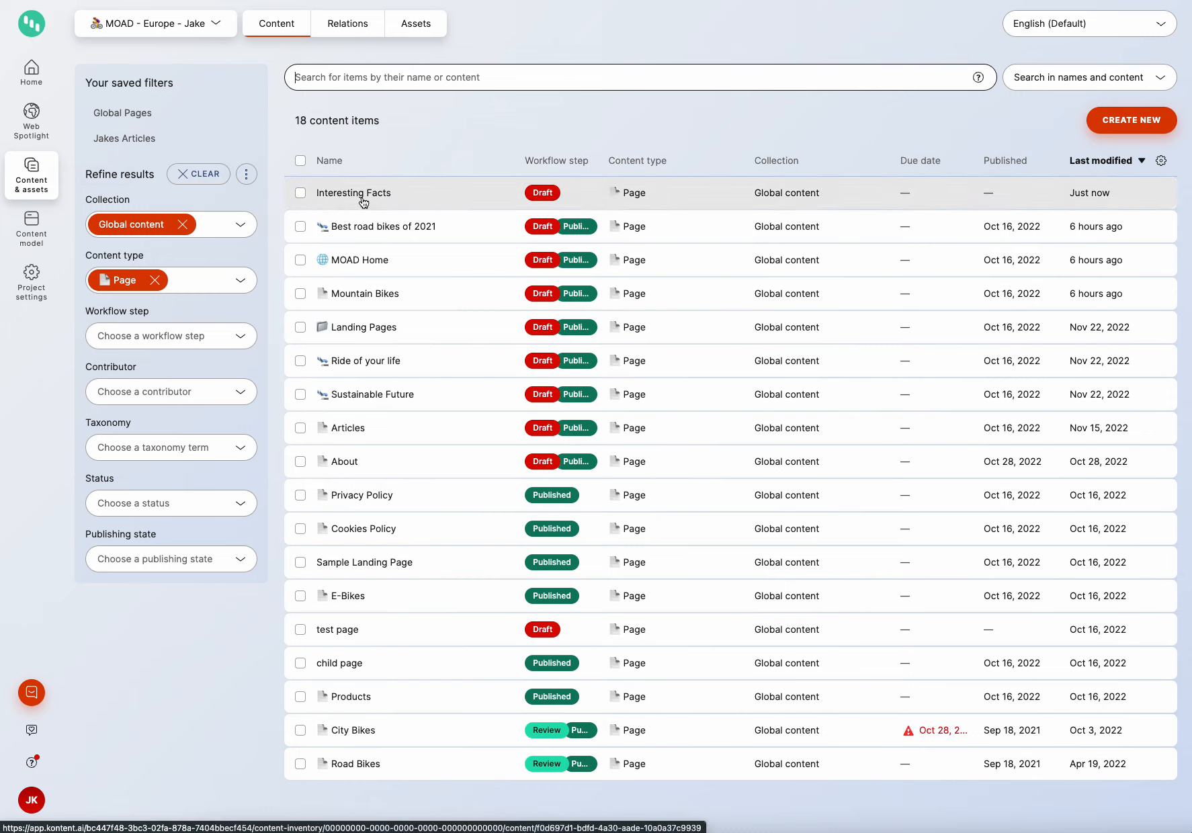
pyautogui.click(413, 76)
pyautogui.write('facts')
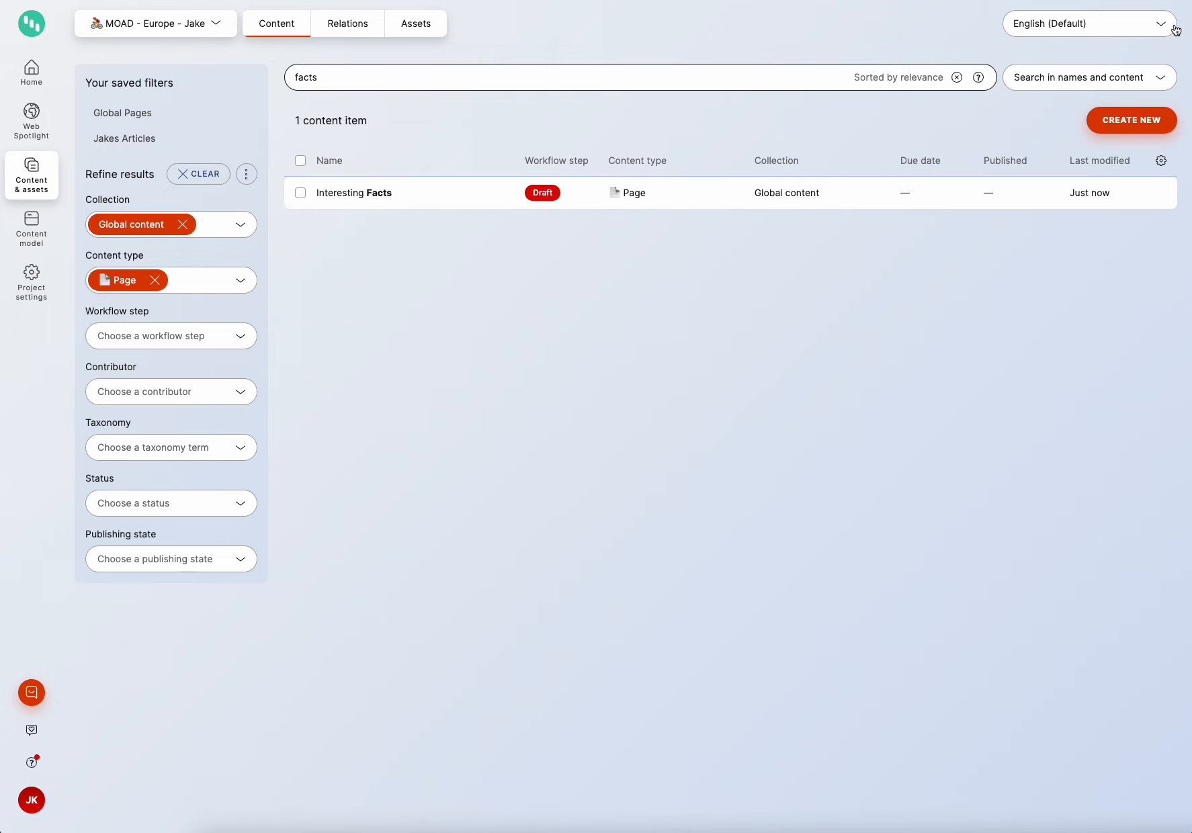
pyautogui.click(1151, 31)
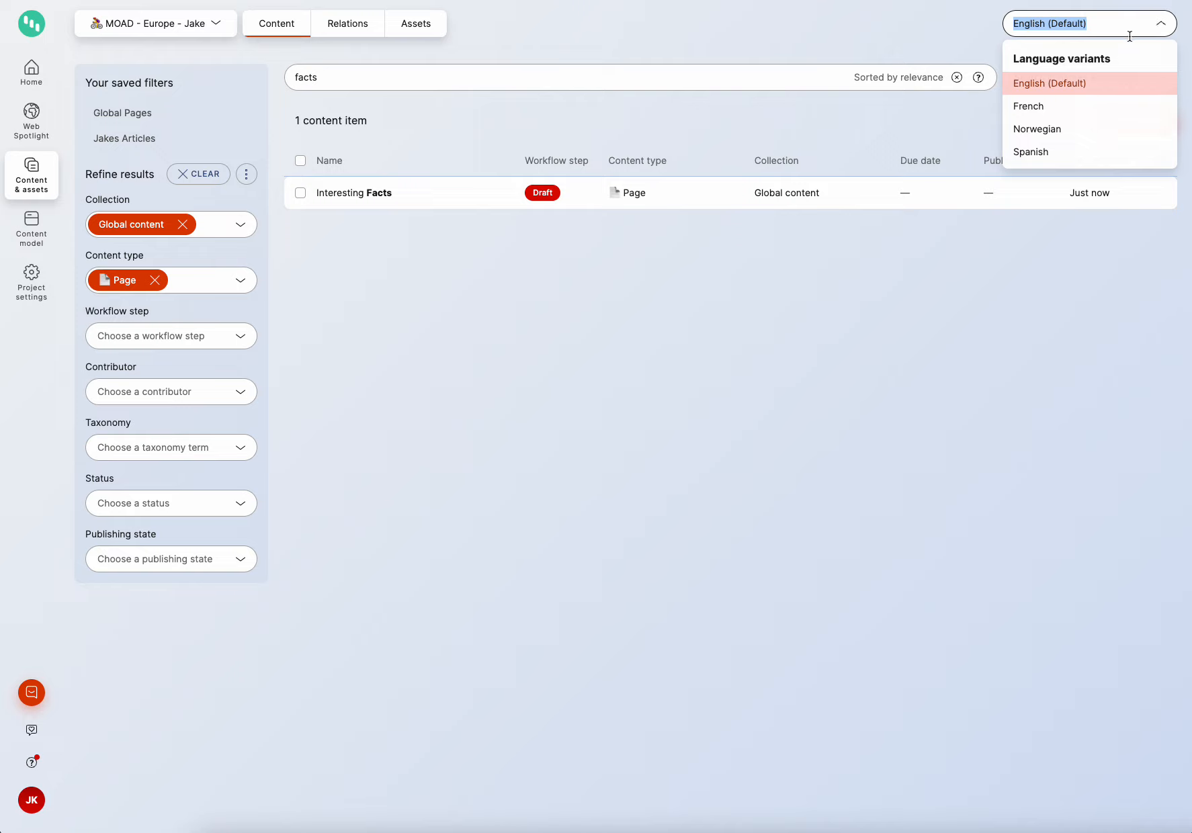
pyautogui.click(1045, 110)
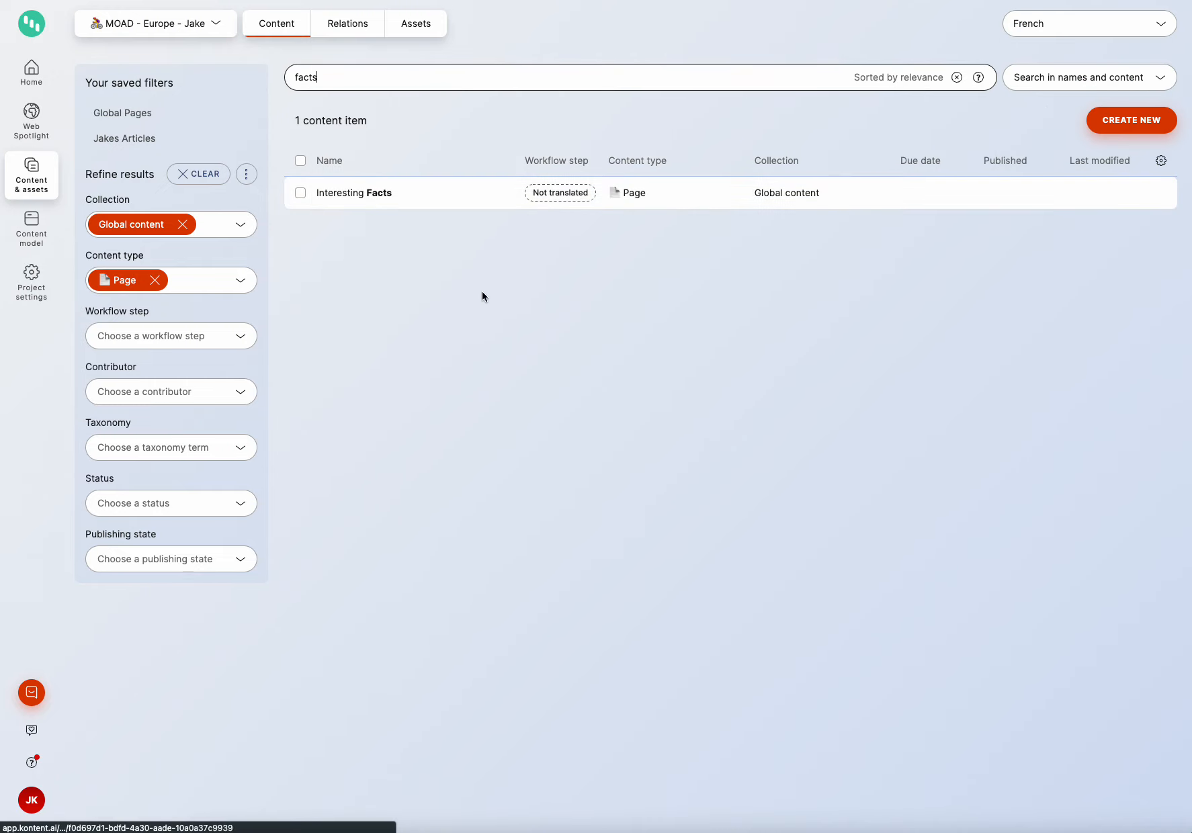
pyautogui.click(388, 199)
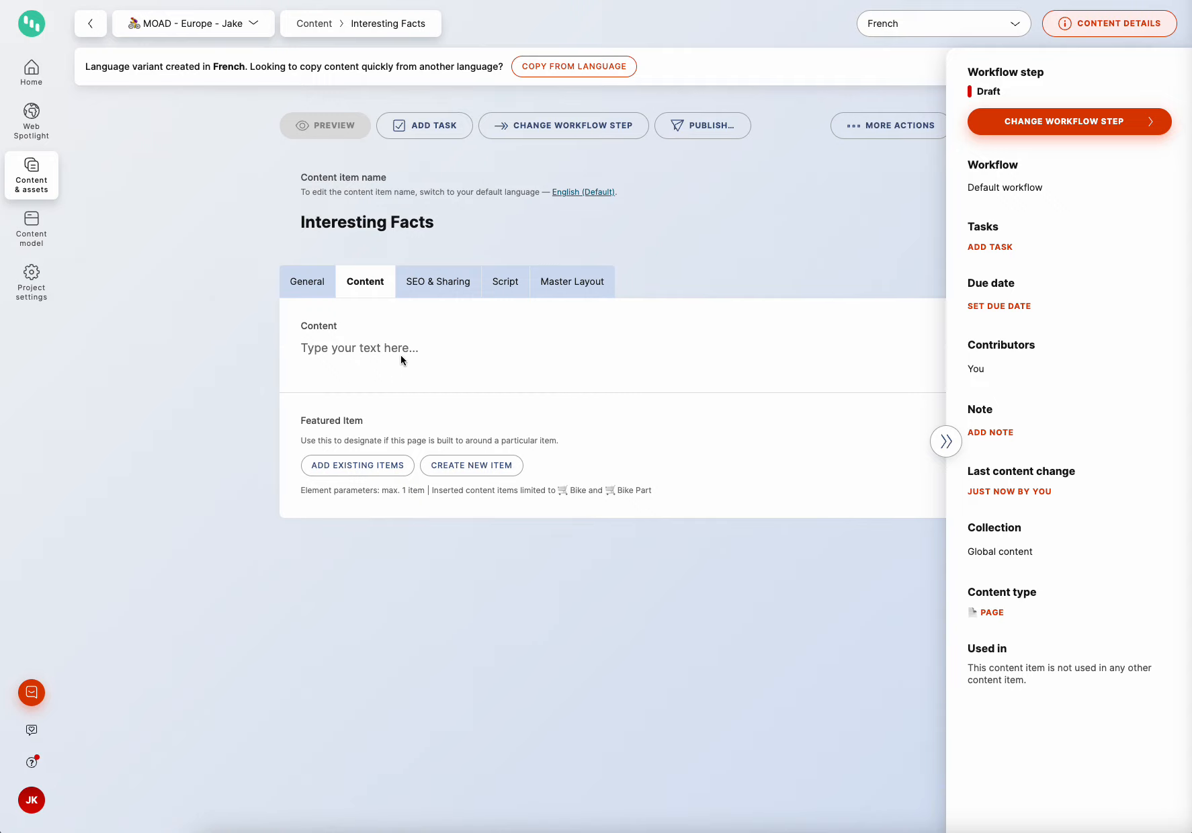
# Set the French variant's title to "Faits intéressants"
pyautogui.click(321, 293)
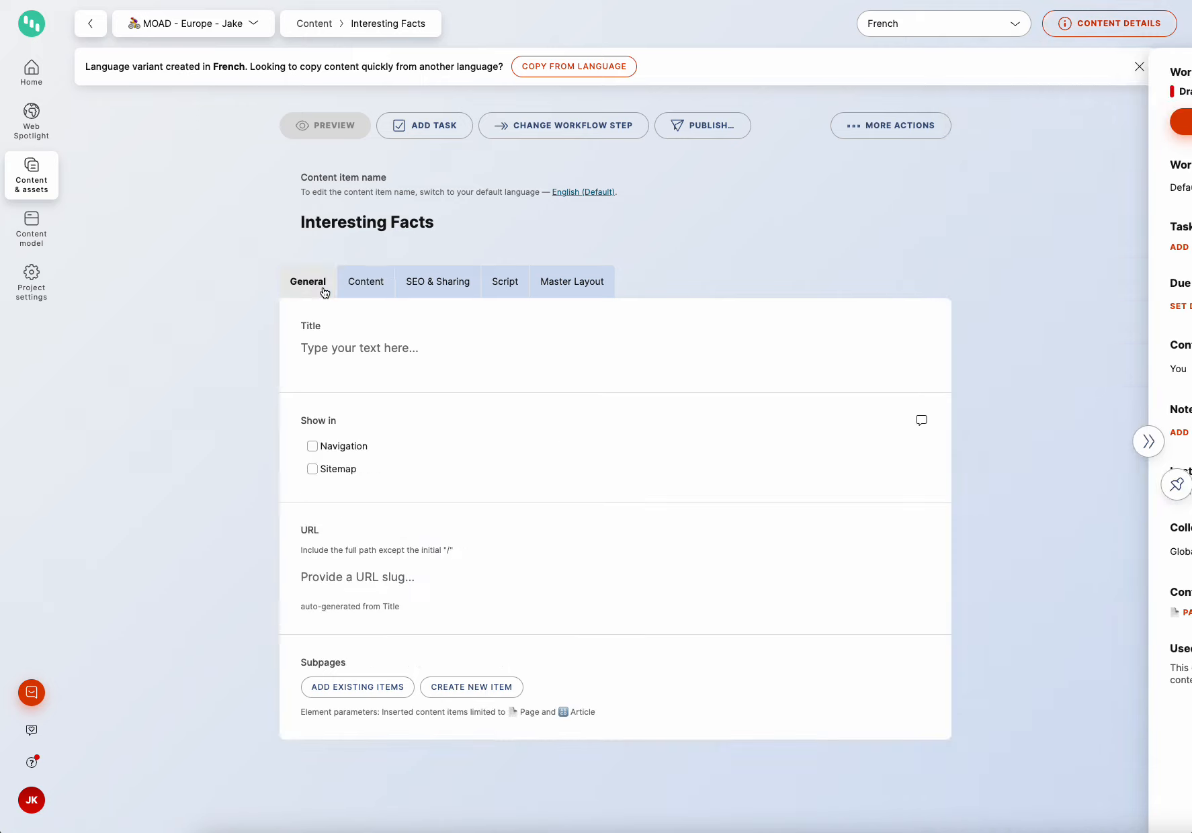
pyautogui.click(327, 348)
pyautogui.write('Faits intéressants')
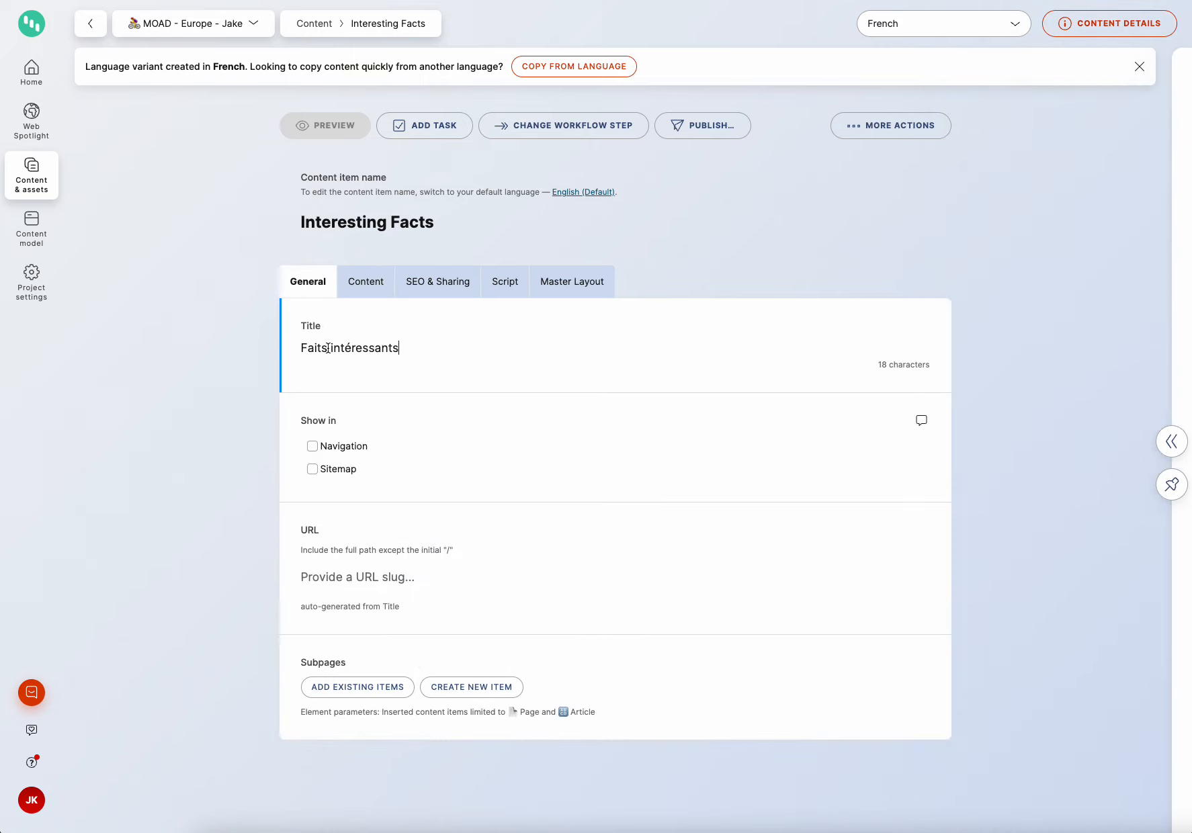
# Fill the French variant's content with the seven translated facts, ending in "La barbe à papa a été inventée par un dentiste", and dismiss the copy suggestion
pyautogui.click(376, 285)
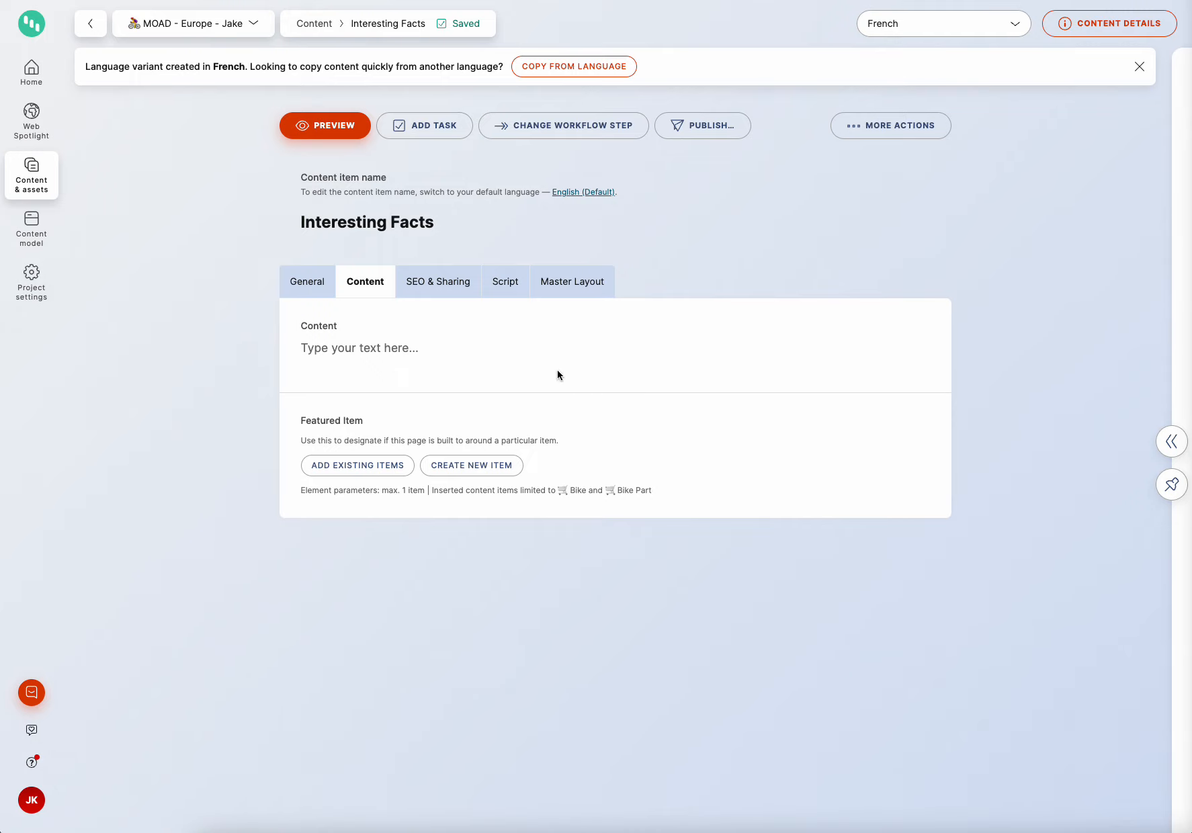
pyautogui.click(393, 353)
pyautogui.write("La première personne reconnue coupable d'excès de vitesse roulait à huit mph La tête coupée d'une limace de mer peut faire pousser un tout nouveau corps Certains serpents de mer peuvent respirer à travers leur peau L'ananas fonctionne comme un attendrisseur de viande naturel Vous perdez jusqu'à 30% de vos papilles gustatives pendant le vol Seuls deux mammifères aiment la nourriture épicée : l'homme et la musaraigne arboricole La barbe à papa a été inventée par un dentiste")
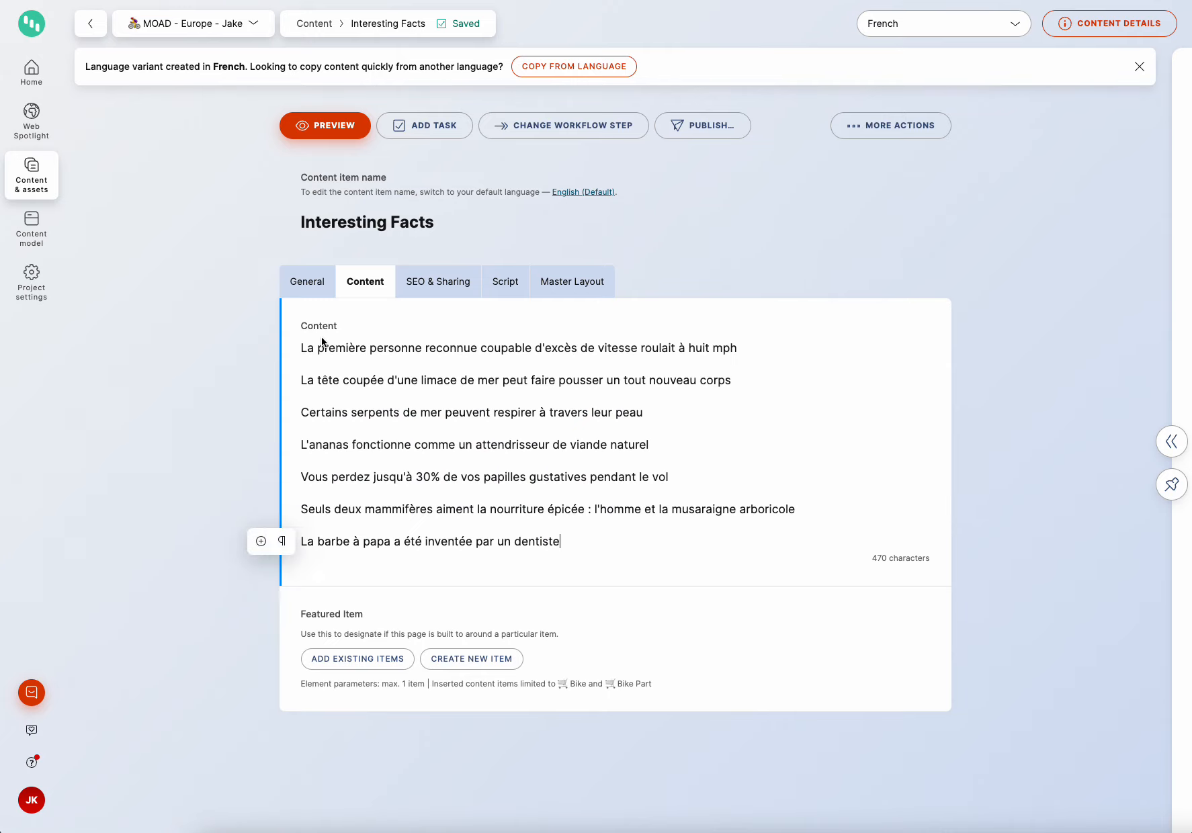
pyautogui.click(1138, 66)
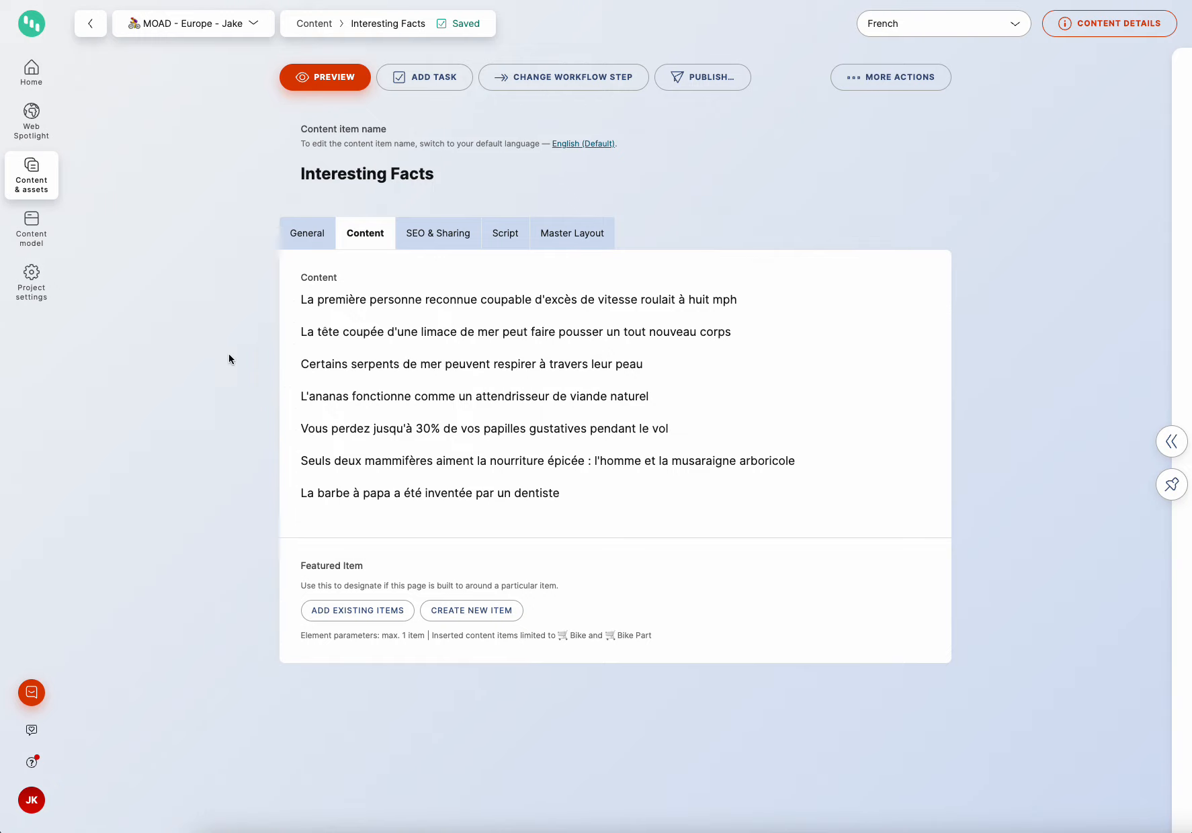
# View the item's English (Default) variant, and check the item's French status in the content list
pyautogui.click(963, 17)
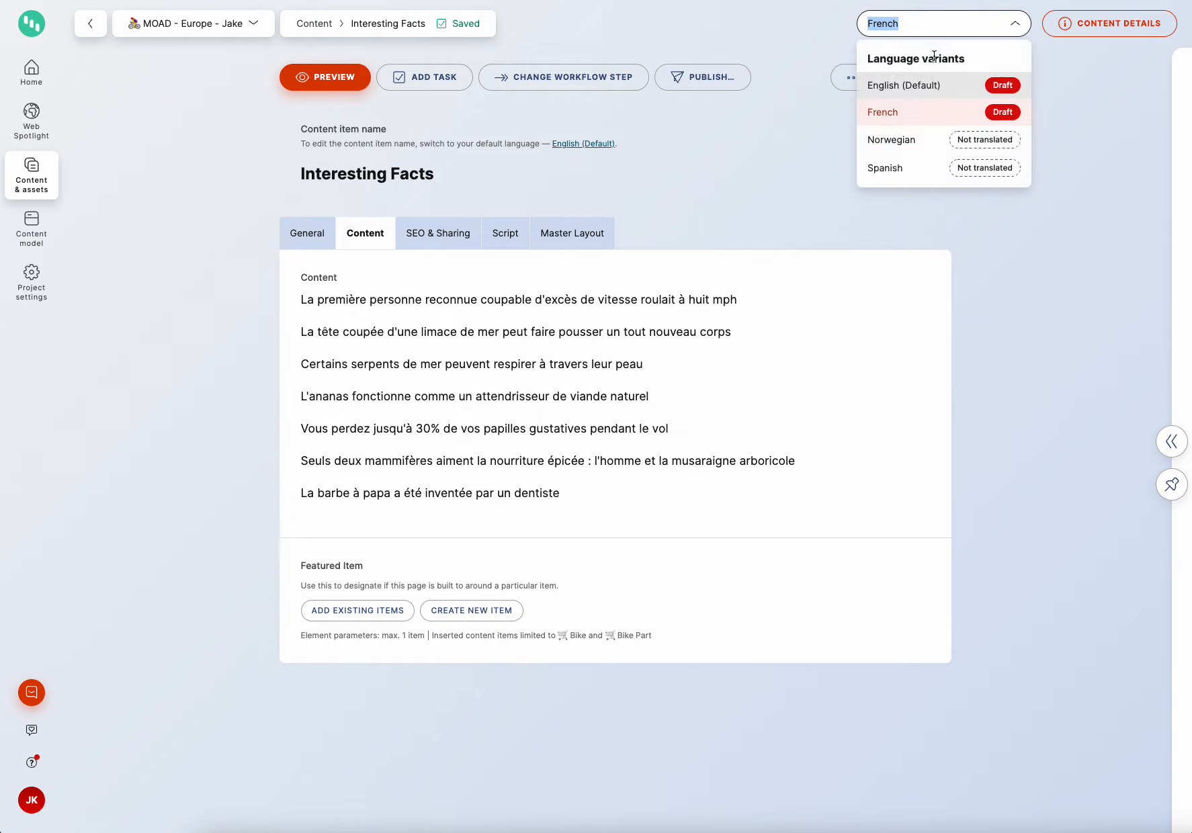
pyautogui.click(929, 86)
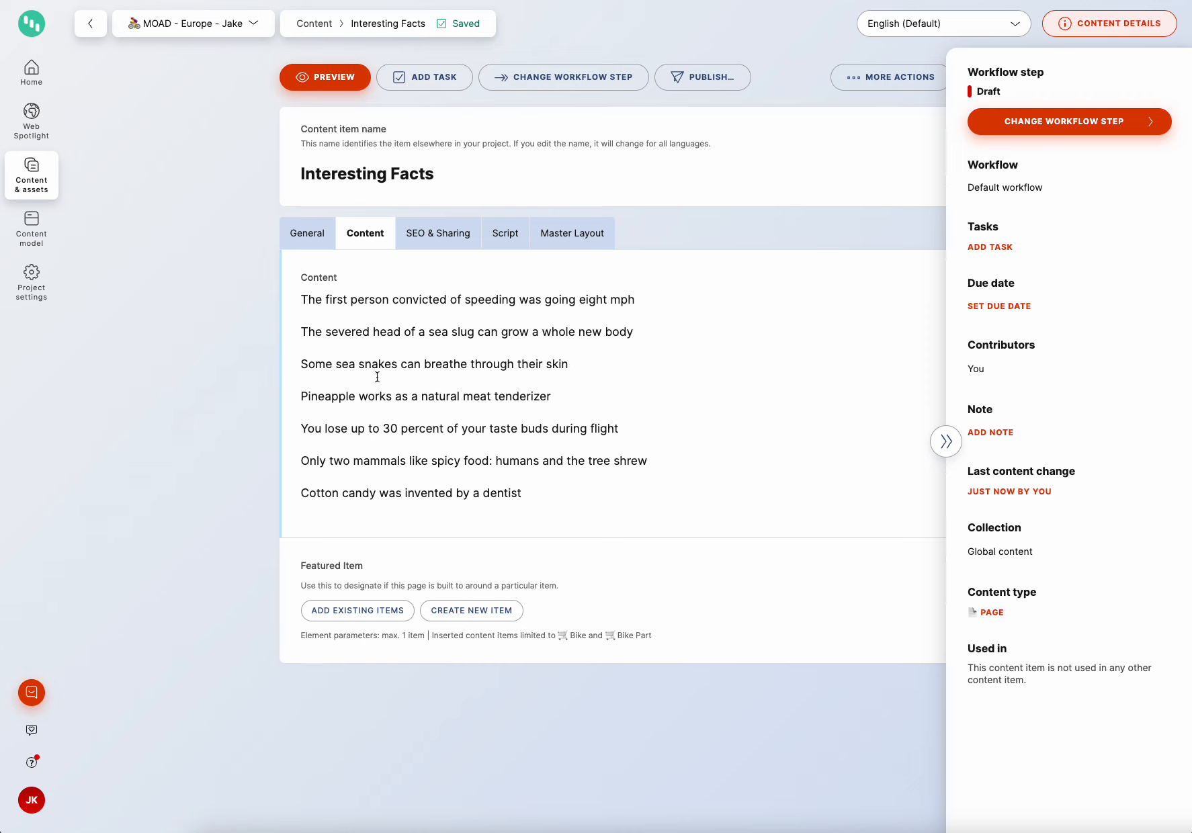
pyautogui.click(48, 194)
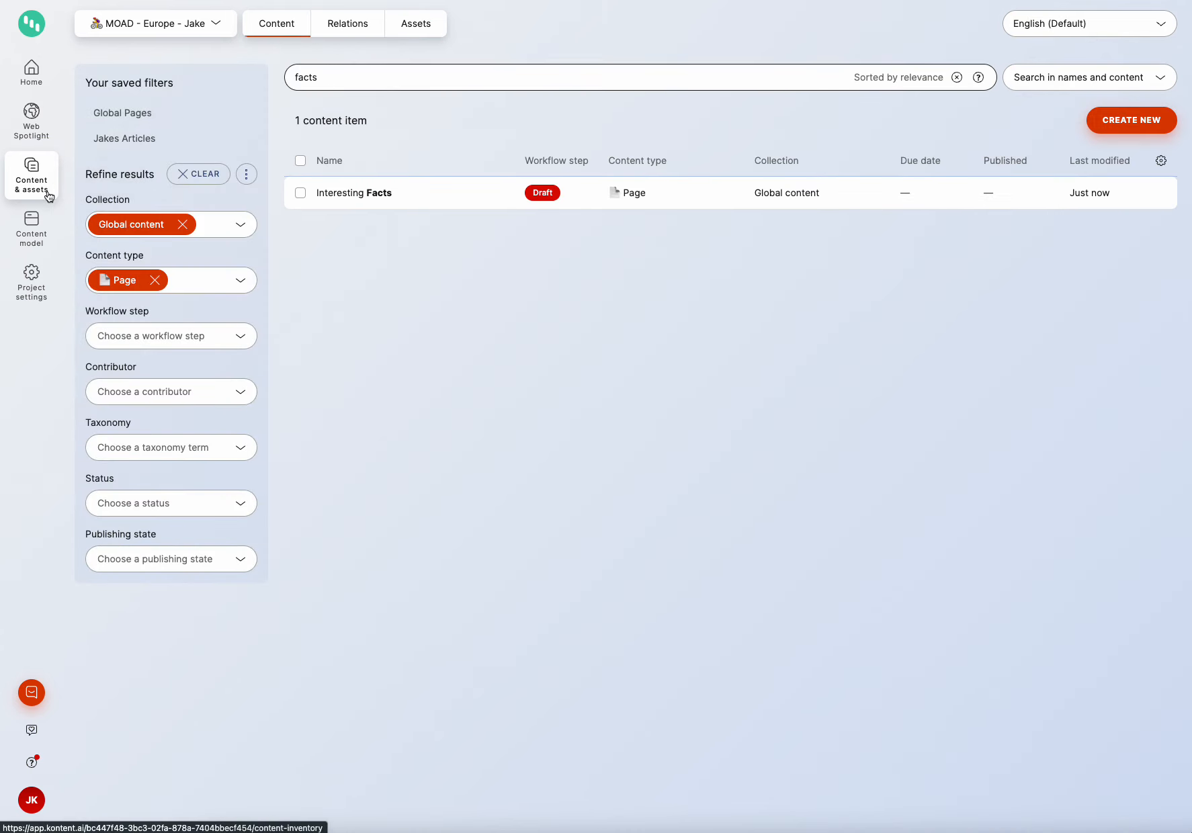
pyautogui.click(1080, 20)
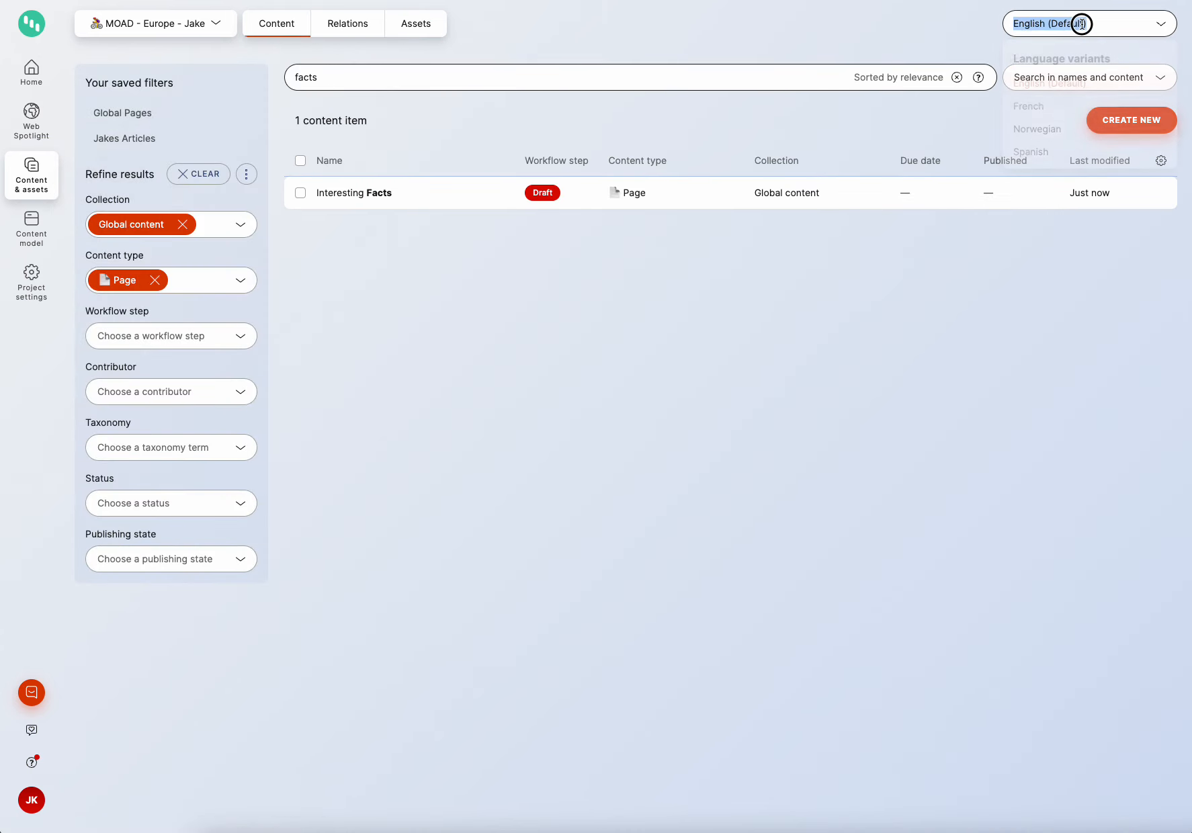
pyautogui.click(1060, 106)
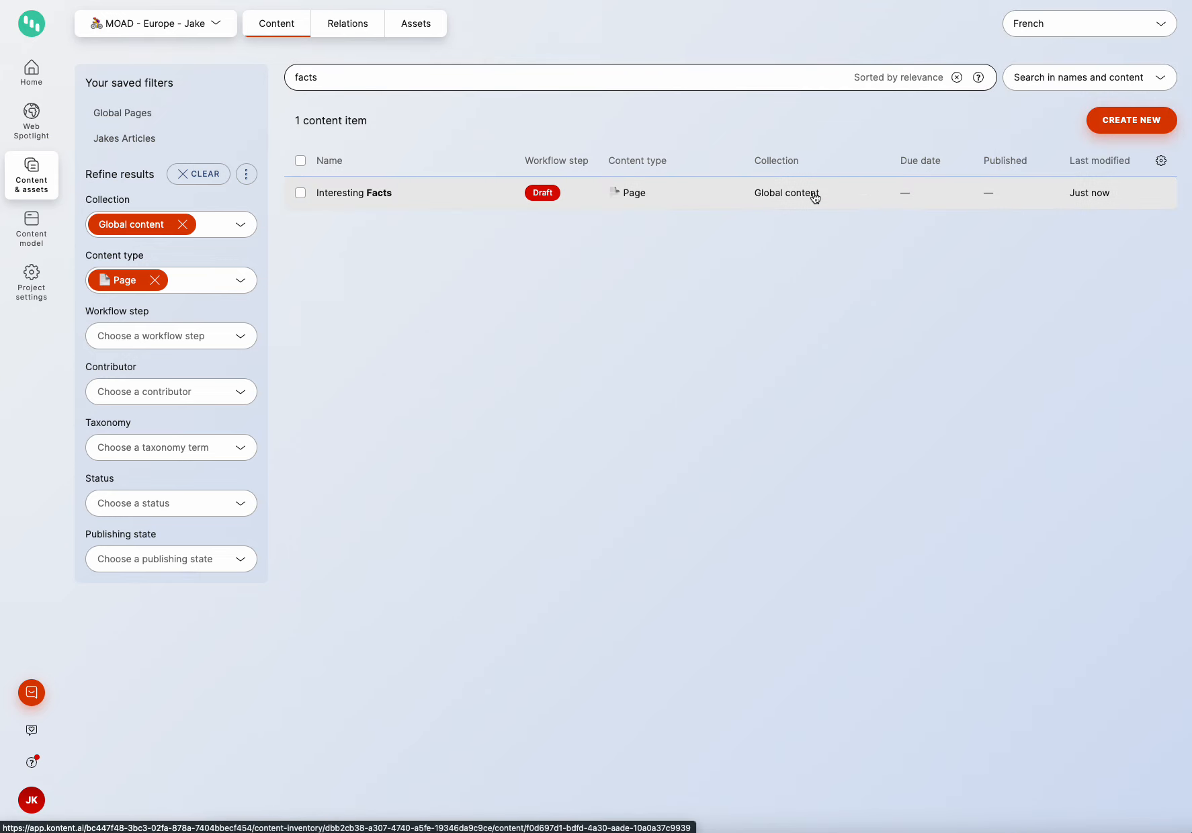
# Create the Spanish variant of Interesting Facts by copying the content from English (Default), and collapse the content details
pyautogui.click(1040, 26)
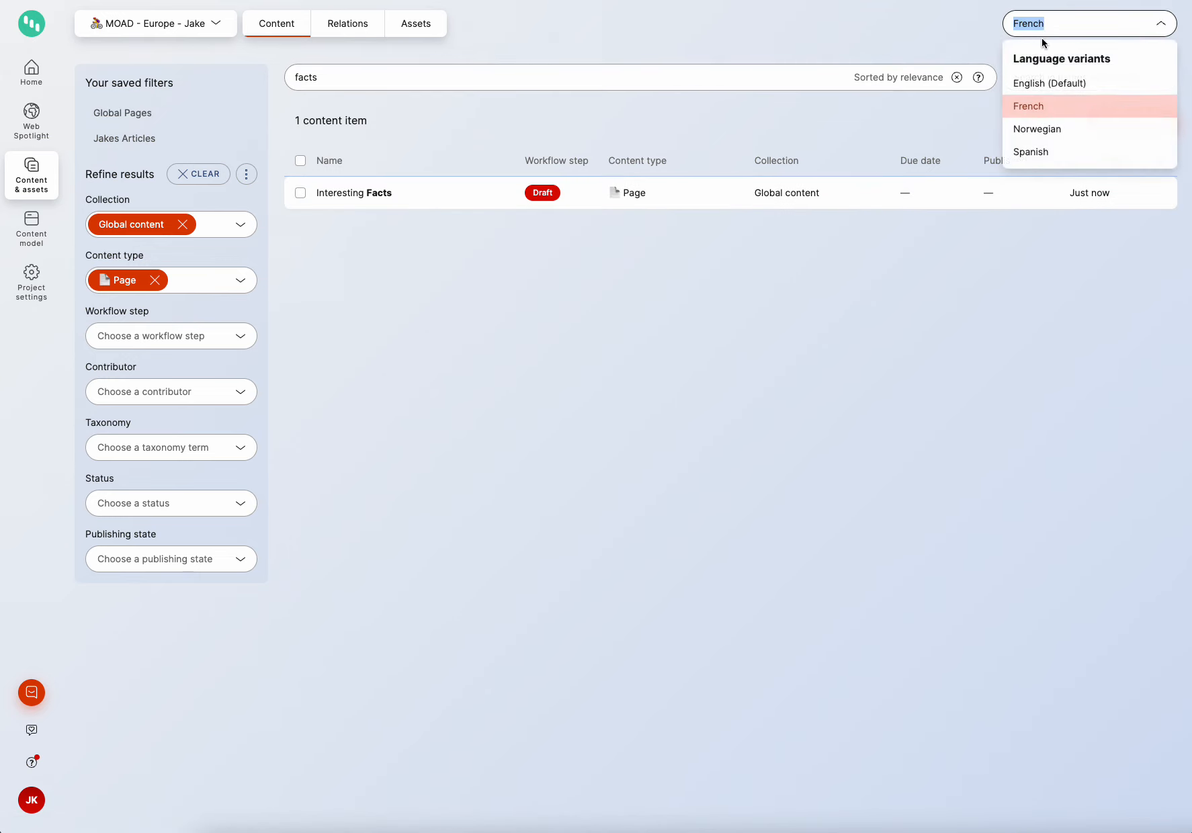
pyautogui.click(1051, 154)
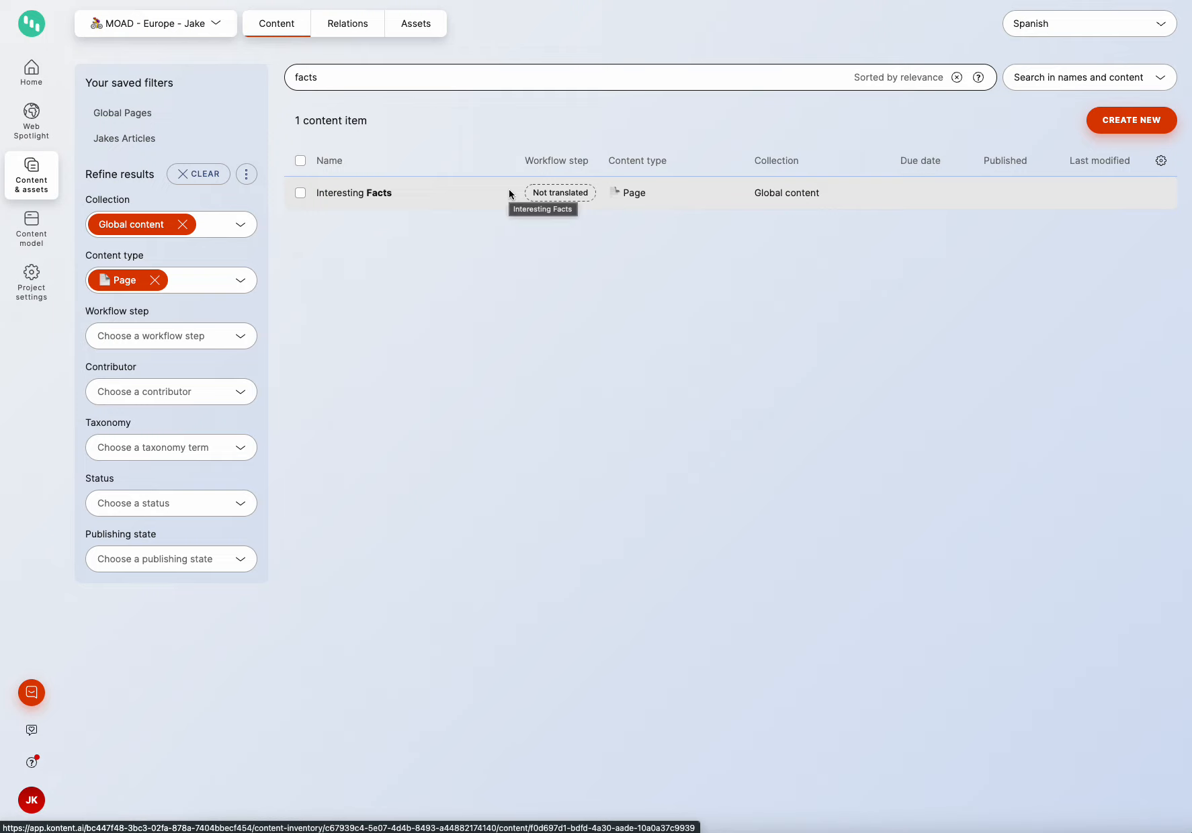
pyautogui.click(335, 199)
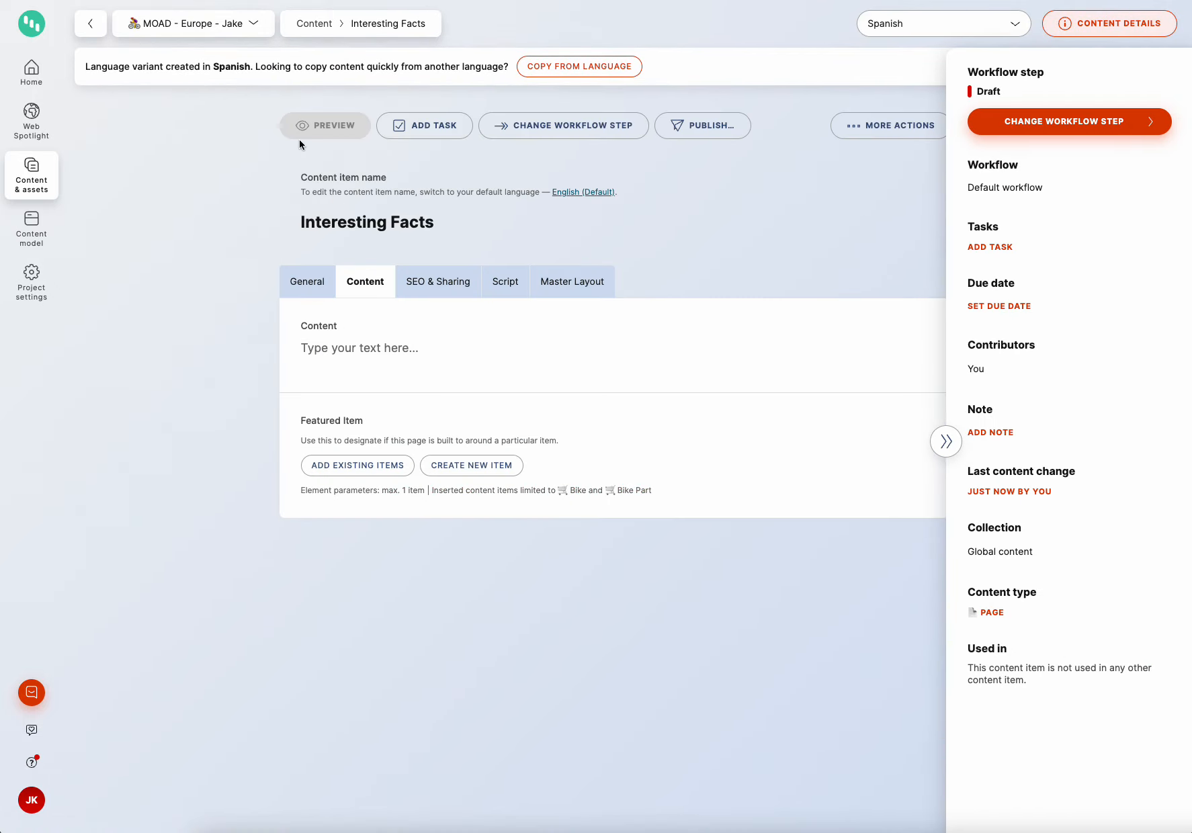
pyautogui.click(587, 71)
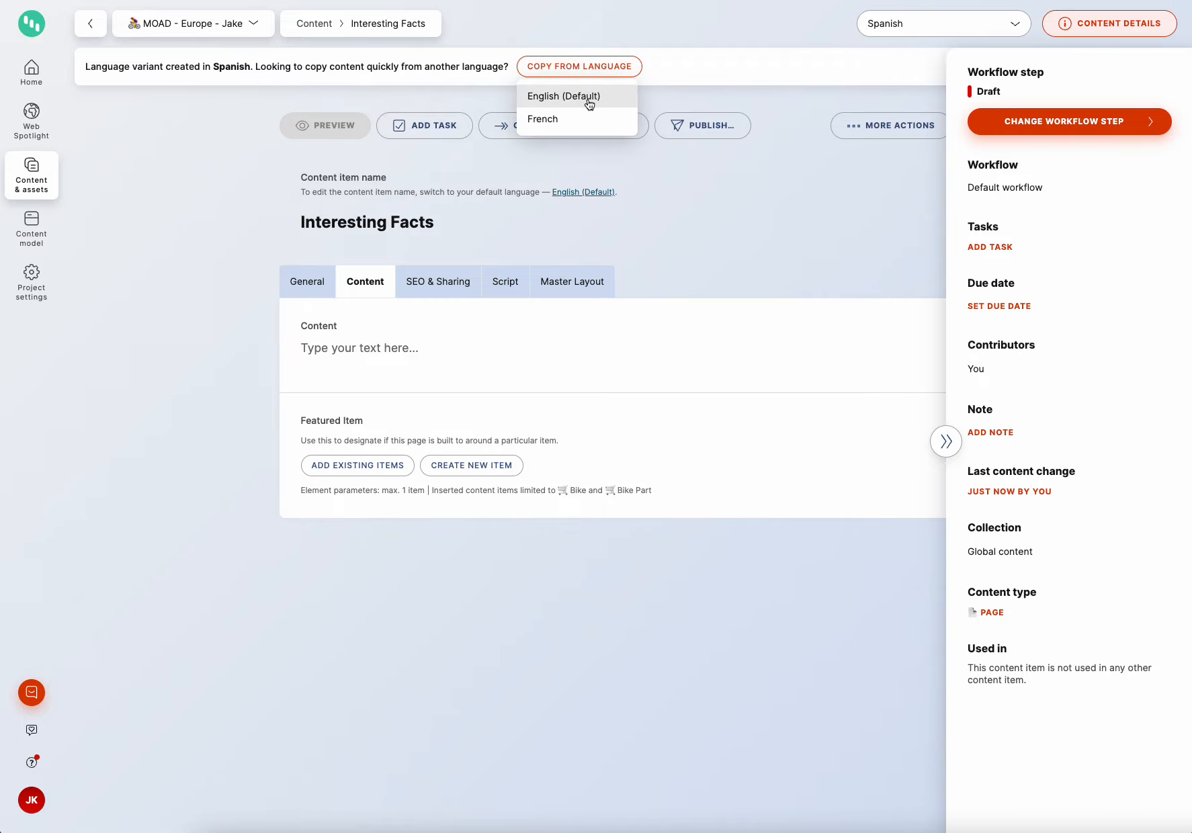
pyautogui.click(587, 101)
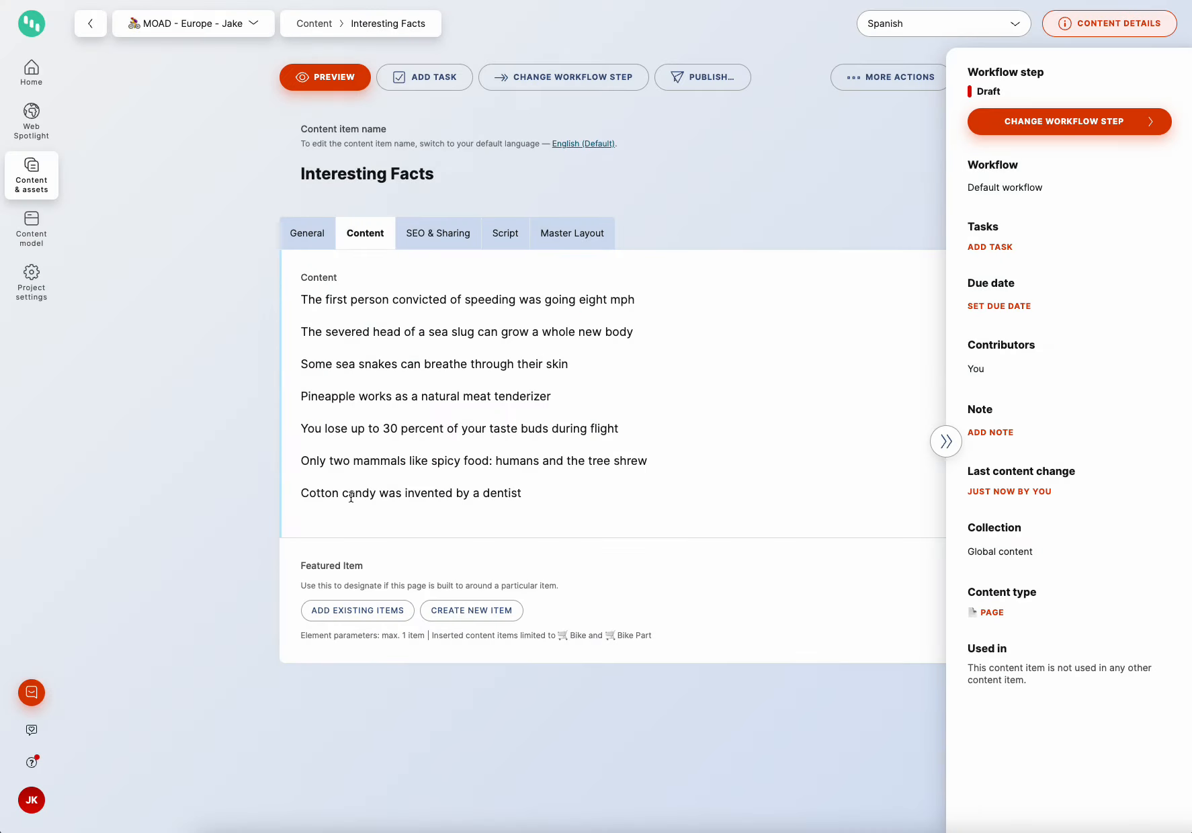
pyautogui.click(944, 457)
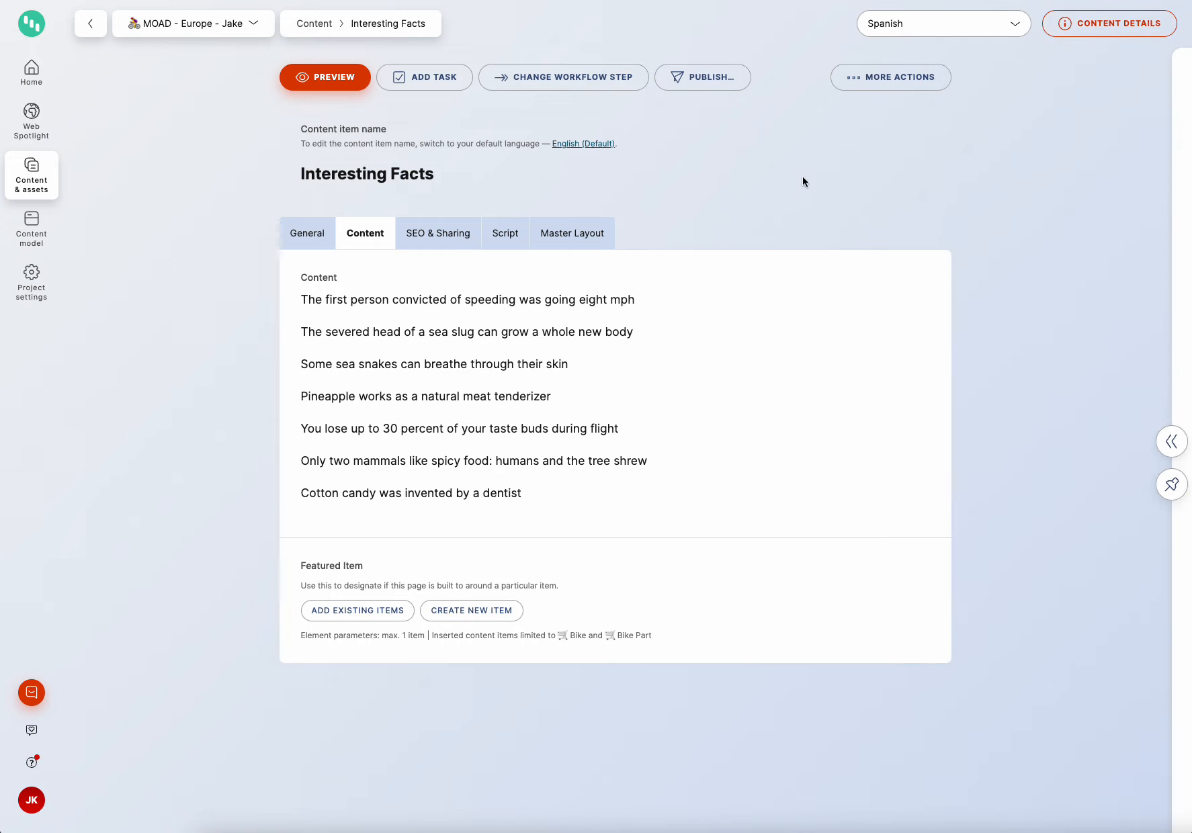
# Create the Norwegian variant of Interesting Facts by copying the content from English (Default)
pyautogui.click(916, 23)
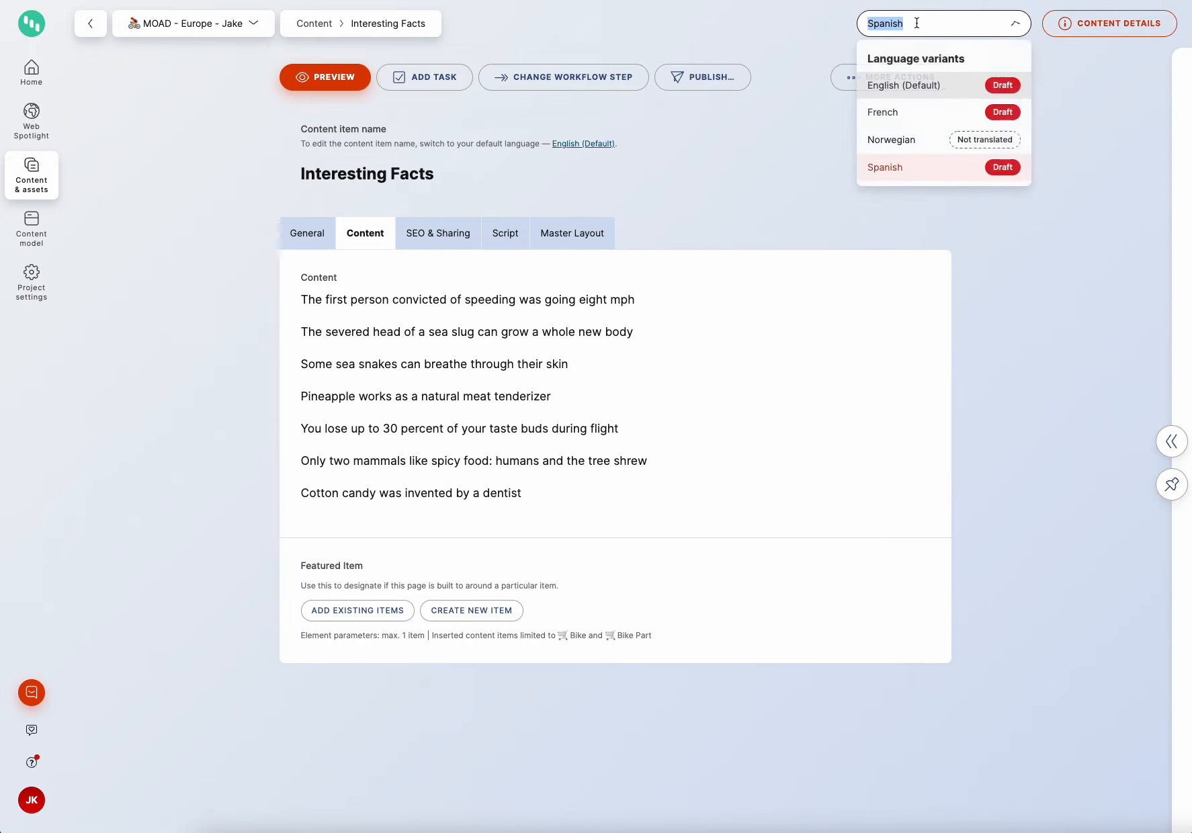
pyautogui.click(926, 141)
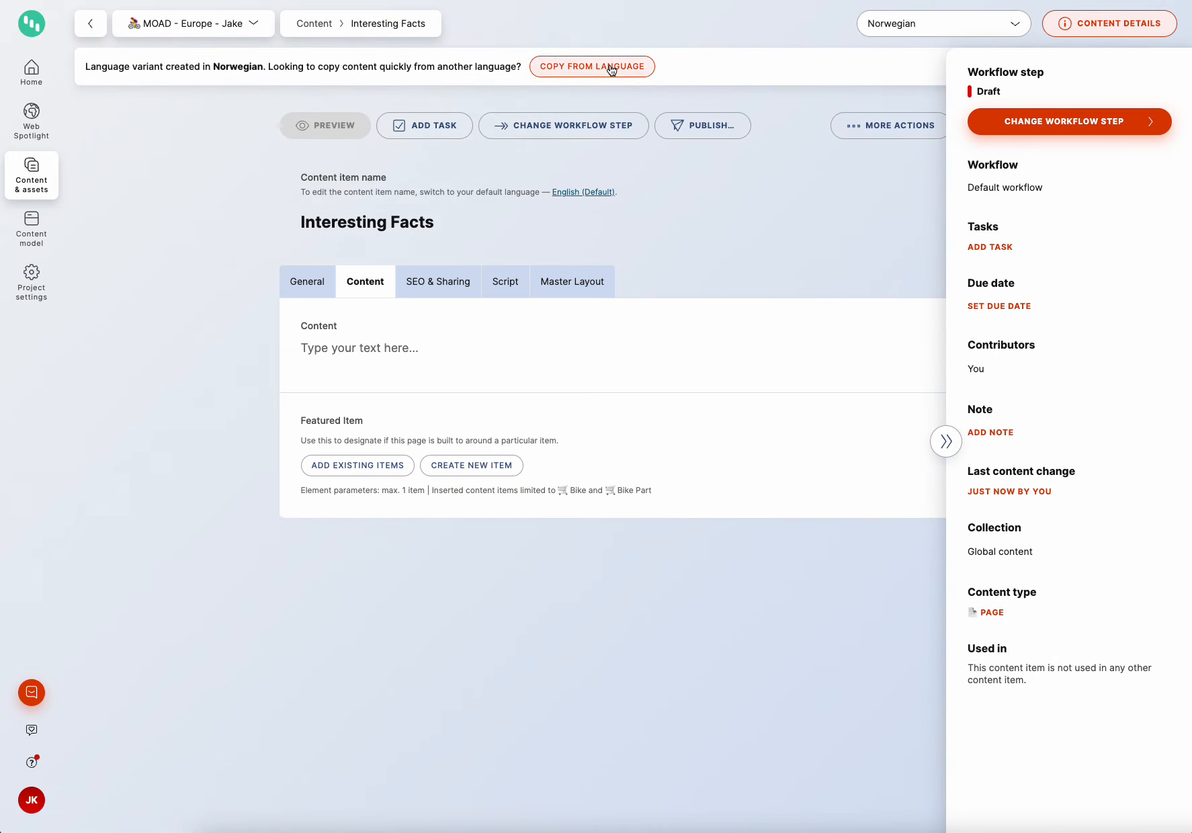
pyautogui.click(611, 70)
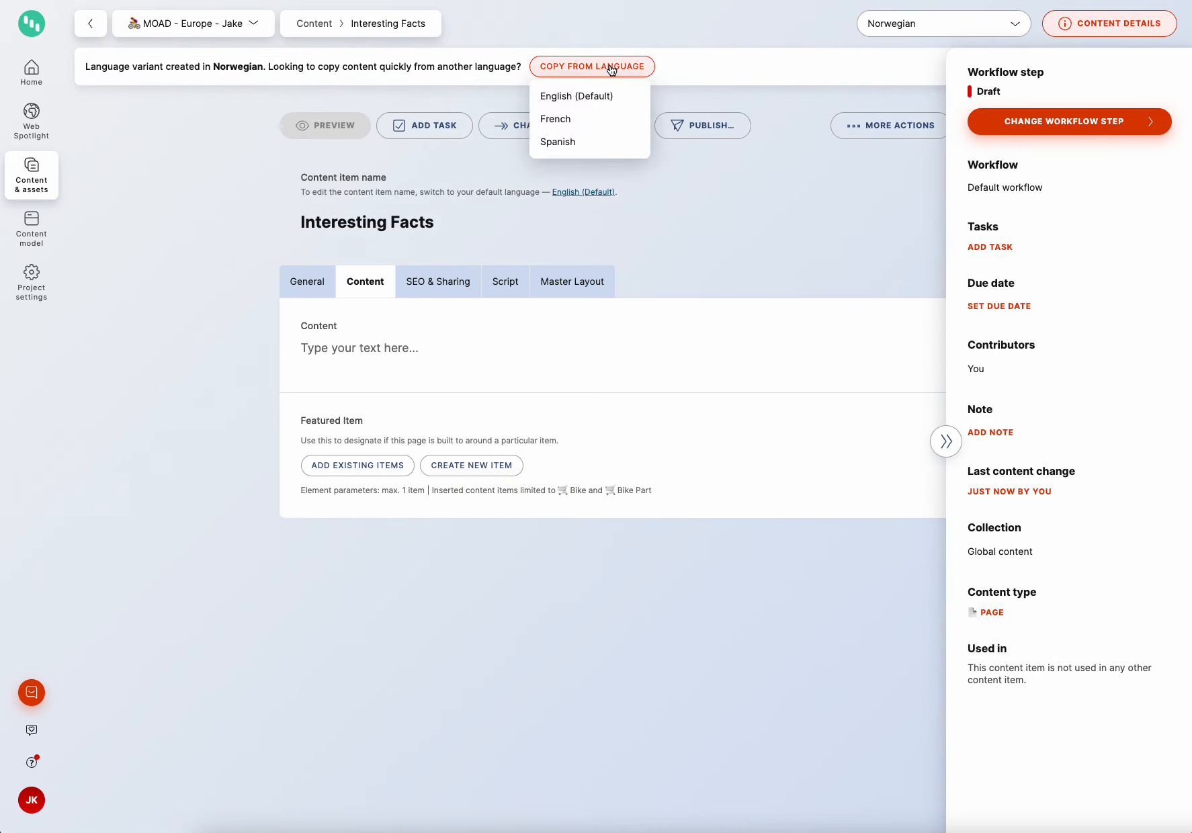
pyautogui.click(597, 95)
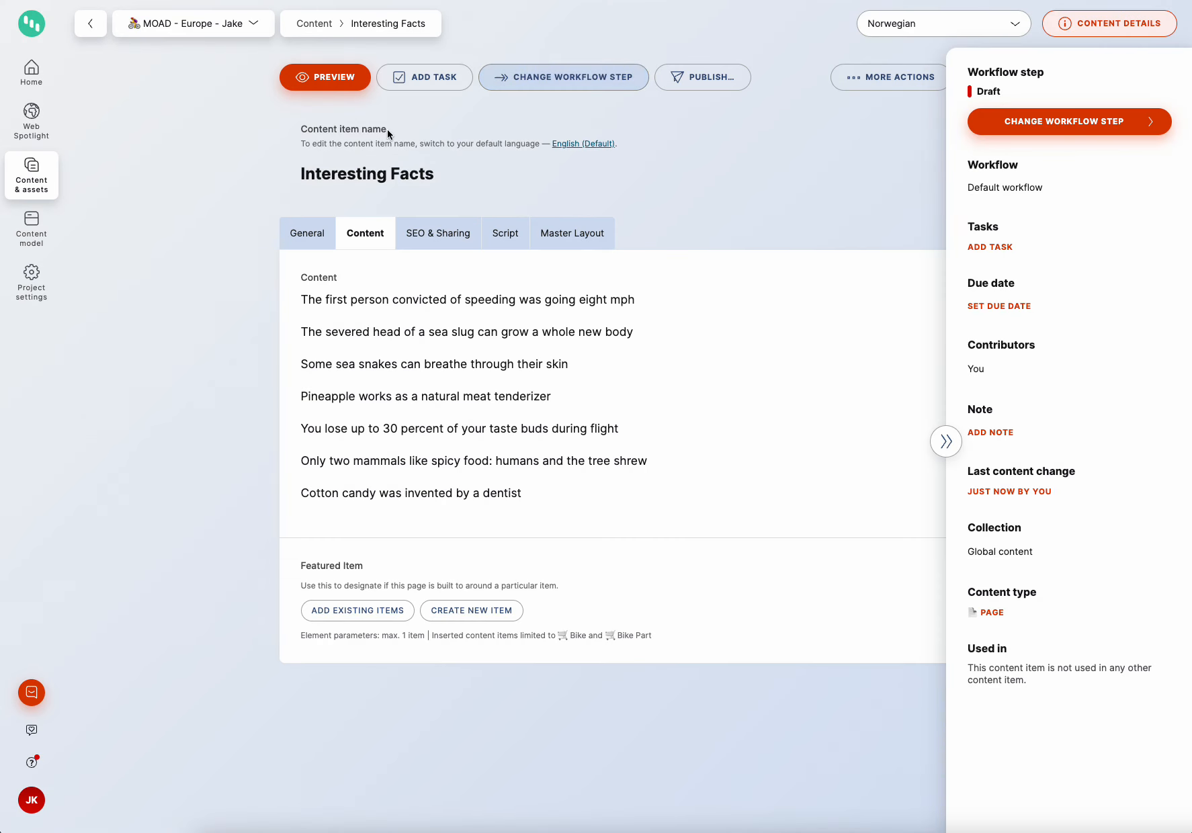
# In the project's user settings, restrict the active content writer's Content writer (articles and blogs) role to the French language and save the user
pyautogui.click(169, 128)
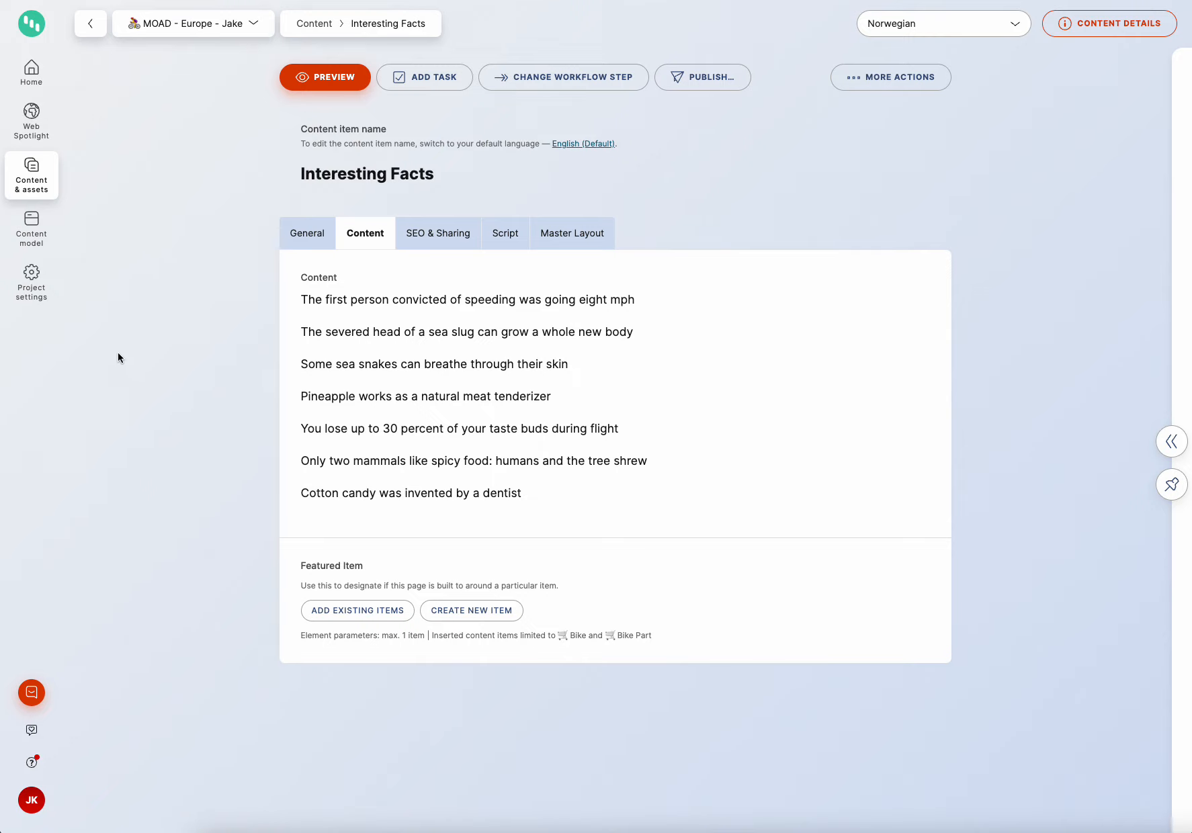
pyautogui.click(39, 288)
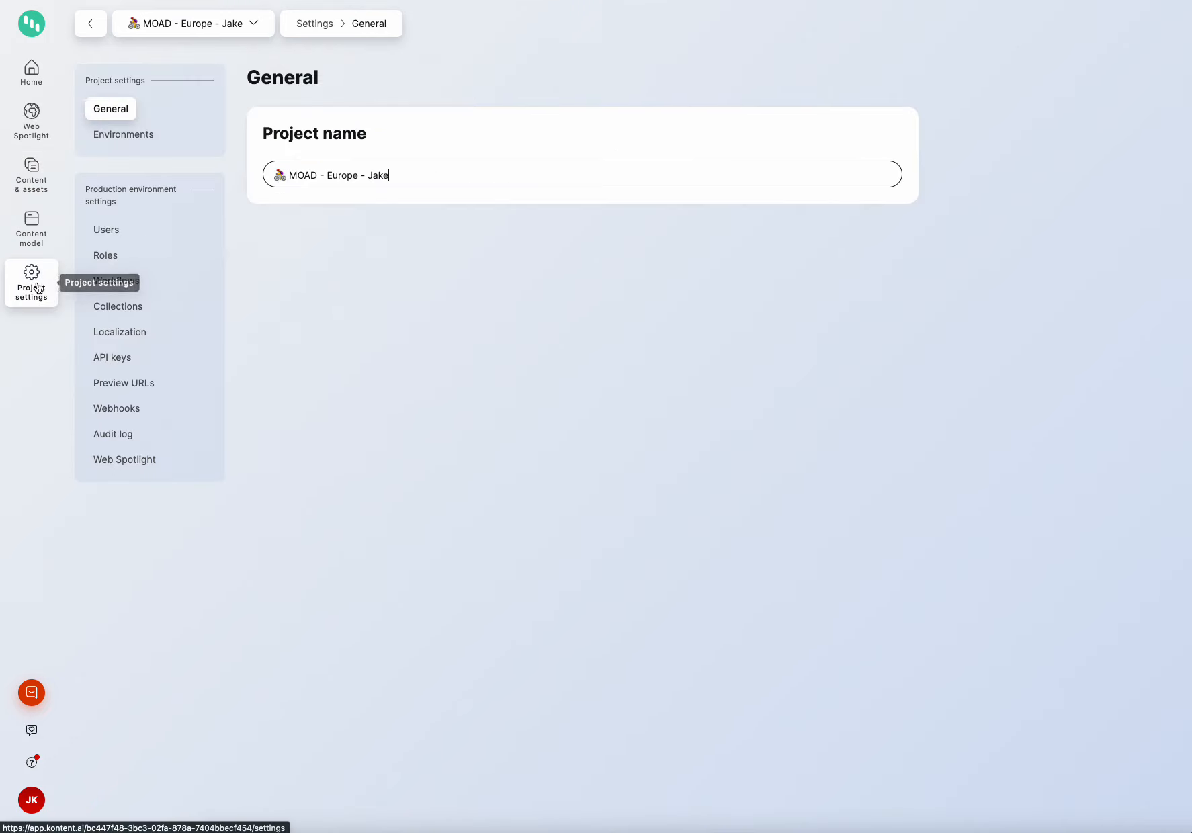
pyautogui.click(116, 232)
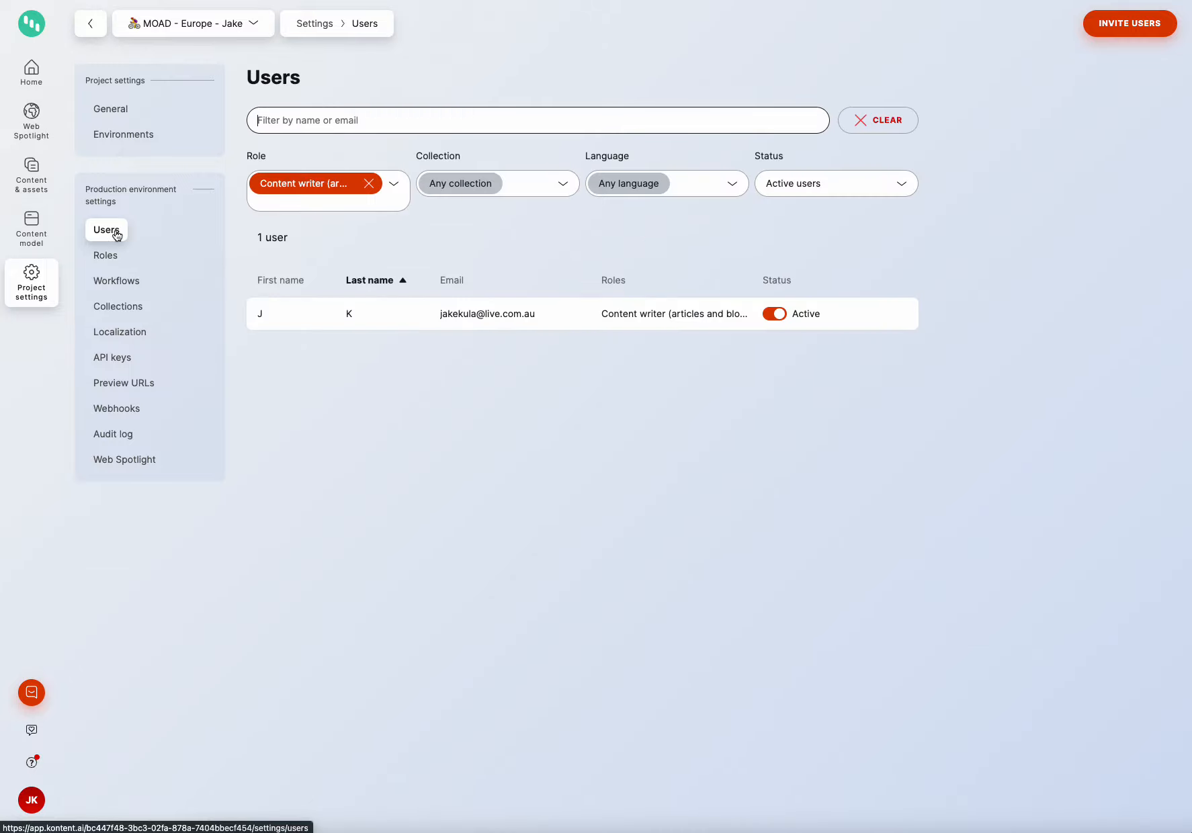
pyautogui.click(570, 318)
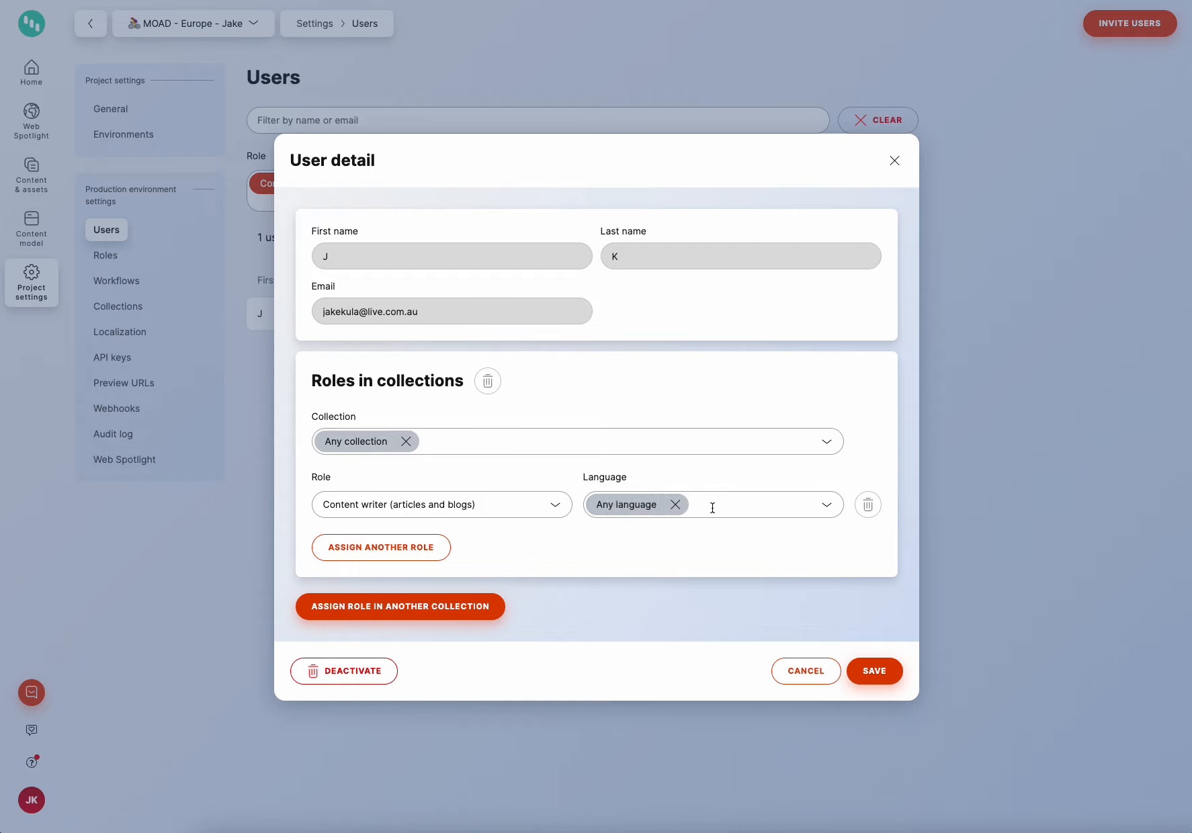
pyautogui.click(825, 505)
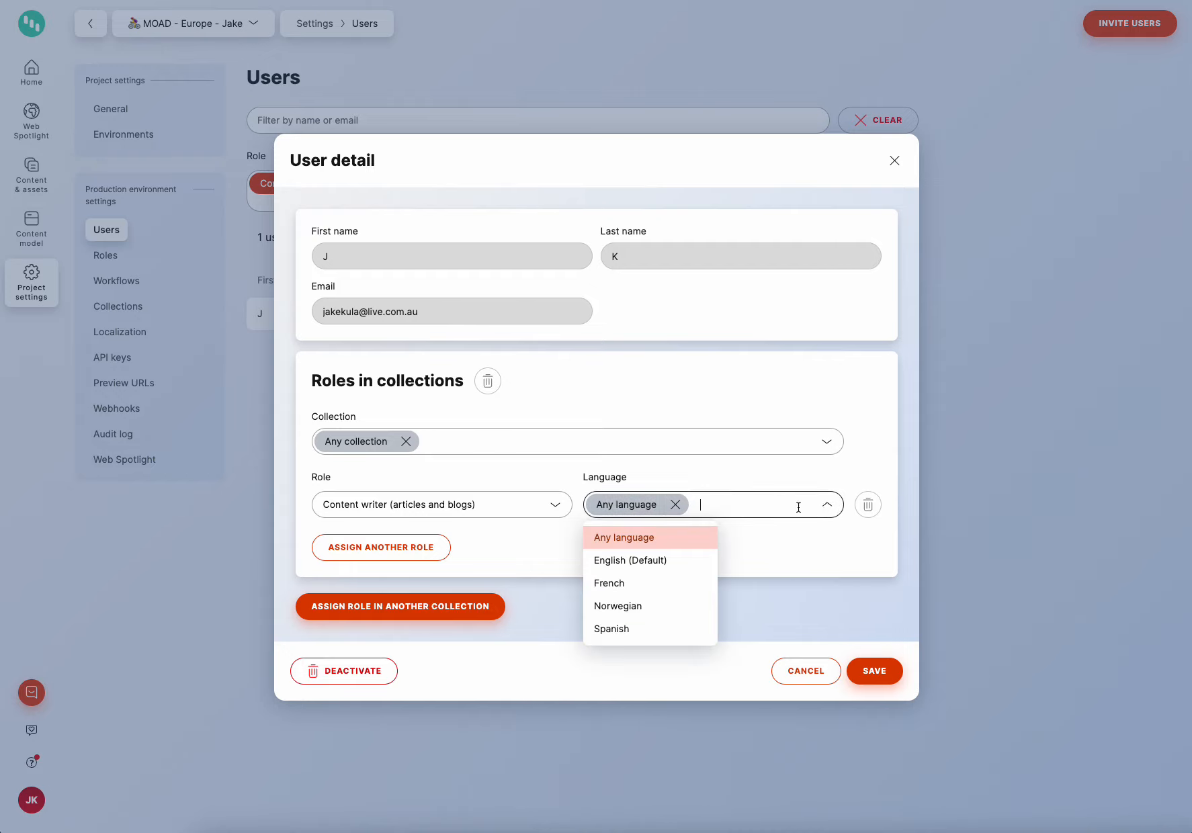
pyautogui.click(656, 589)
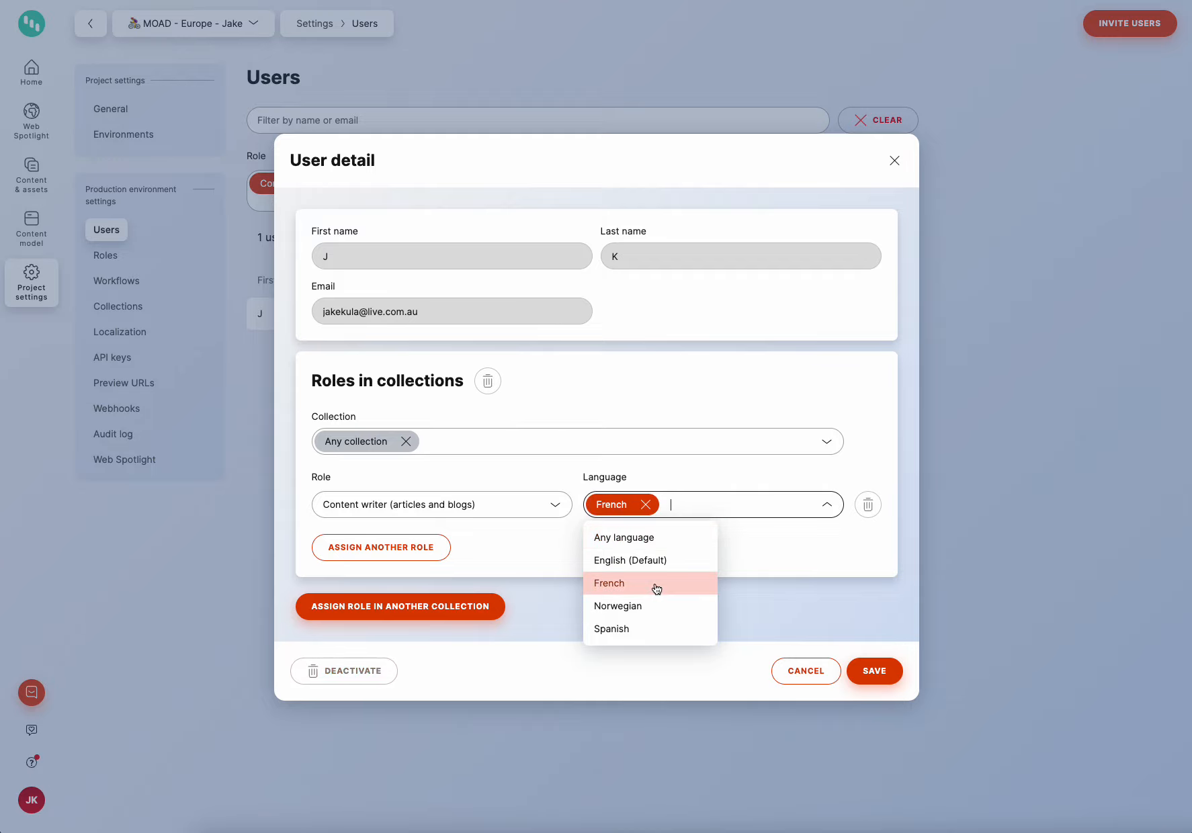
pyautogui.click(884, 669)
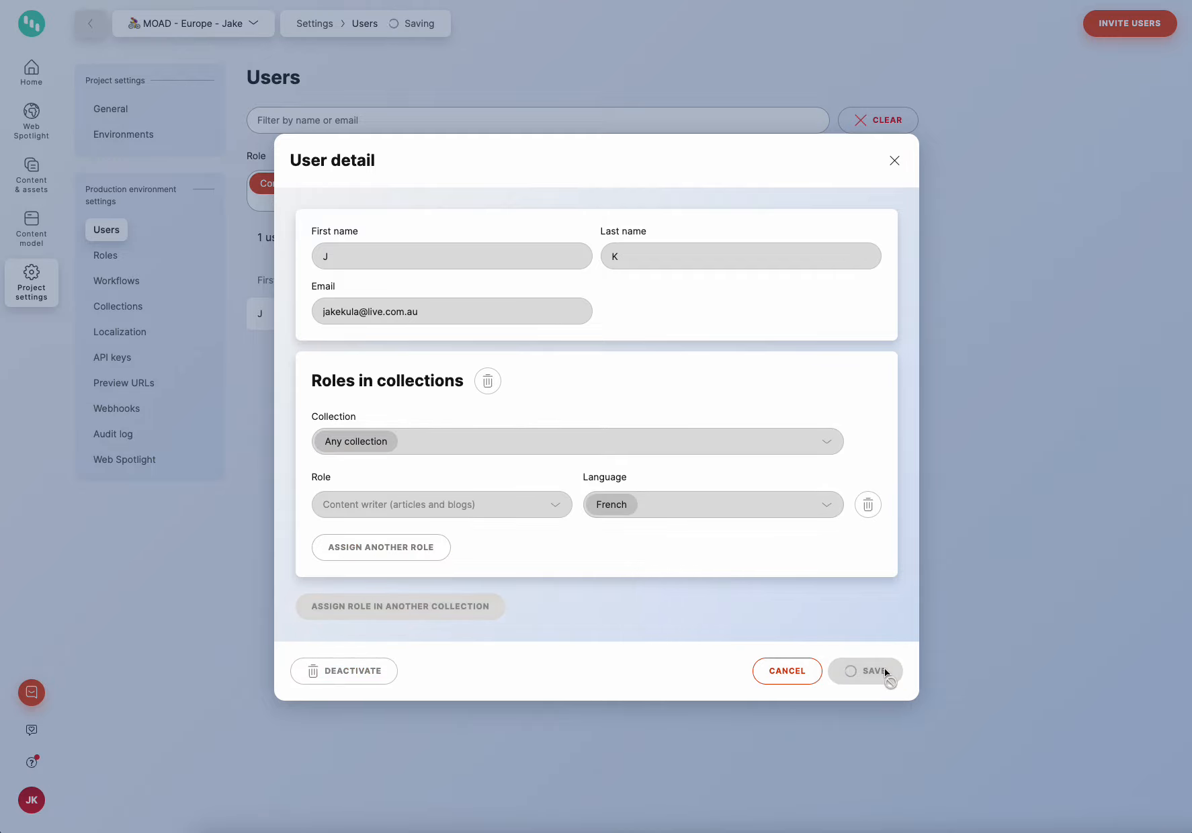